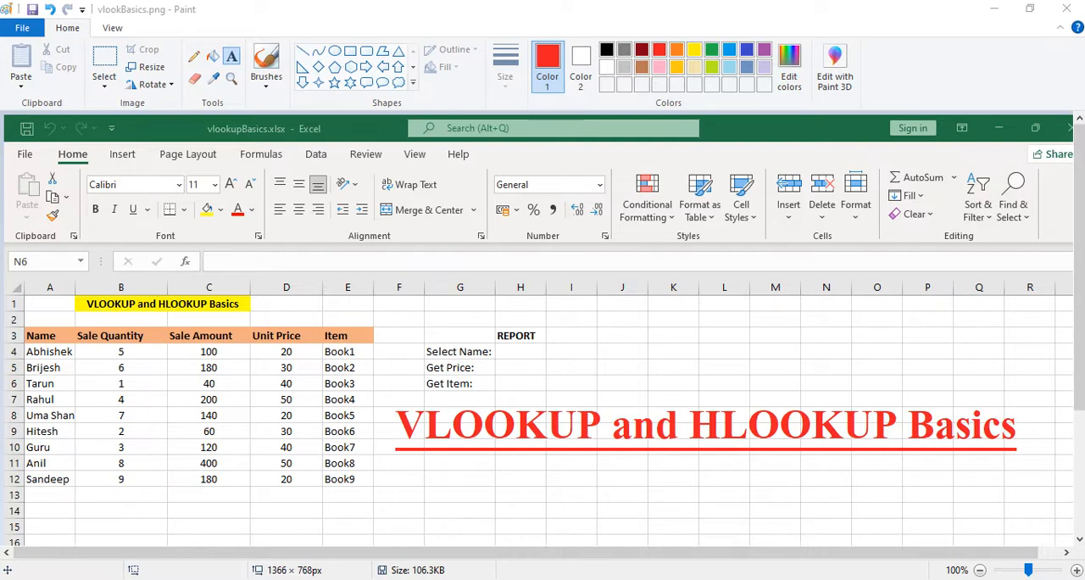
Switch from Paint to the vlookupBasics.xlsx workbook in Excel.
key(alt+Tab)
key(alt+Tab)
key(alt+Tab)
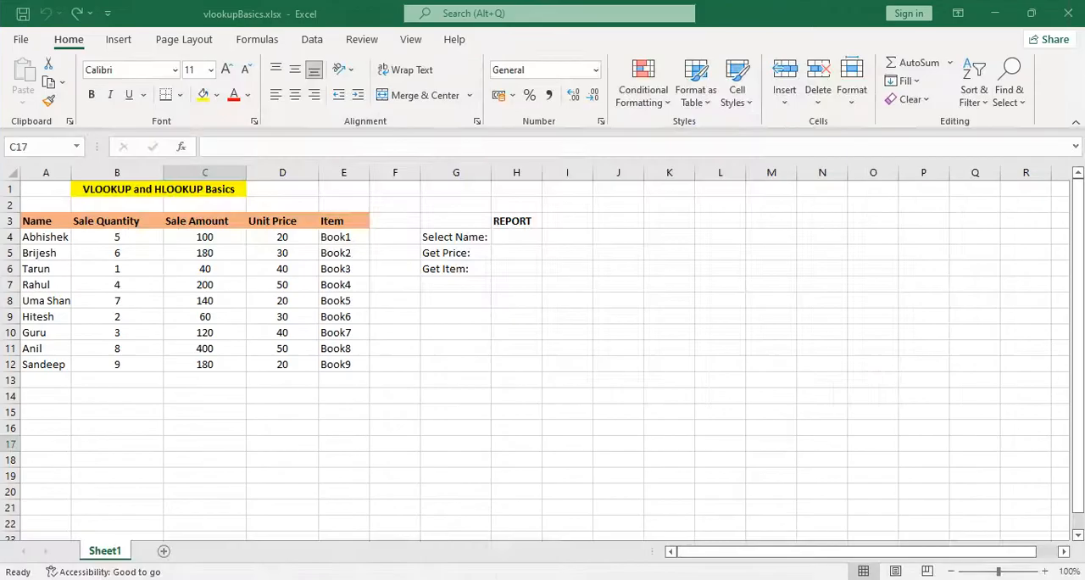
Examine the Name, Sale Quantity, Sale Amount, Unit Price and Item columns of the source table.
click(454, 447)
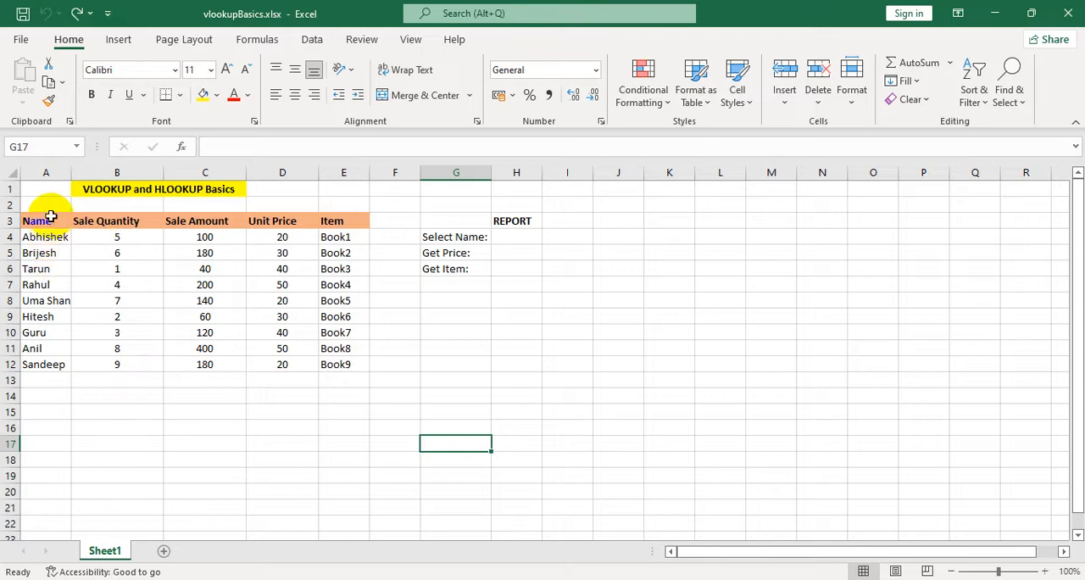
drag(51, 217, 59, 366)
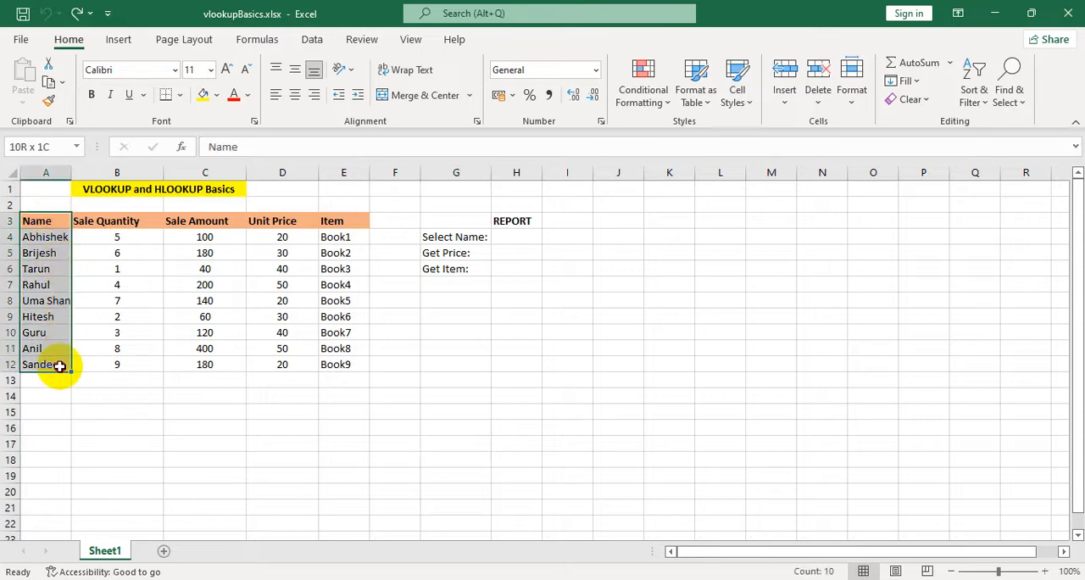
drag(119, 222, 117, 350)
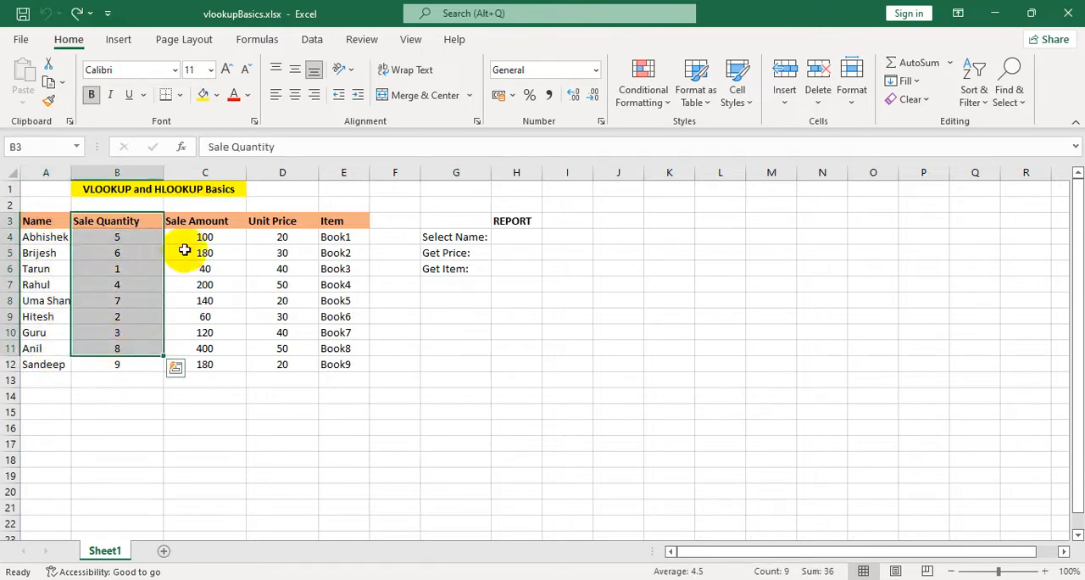
drag(199, 220, 203, 344)
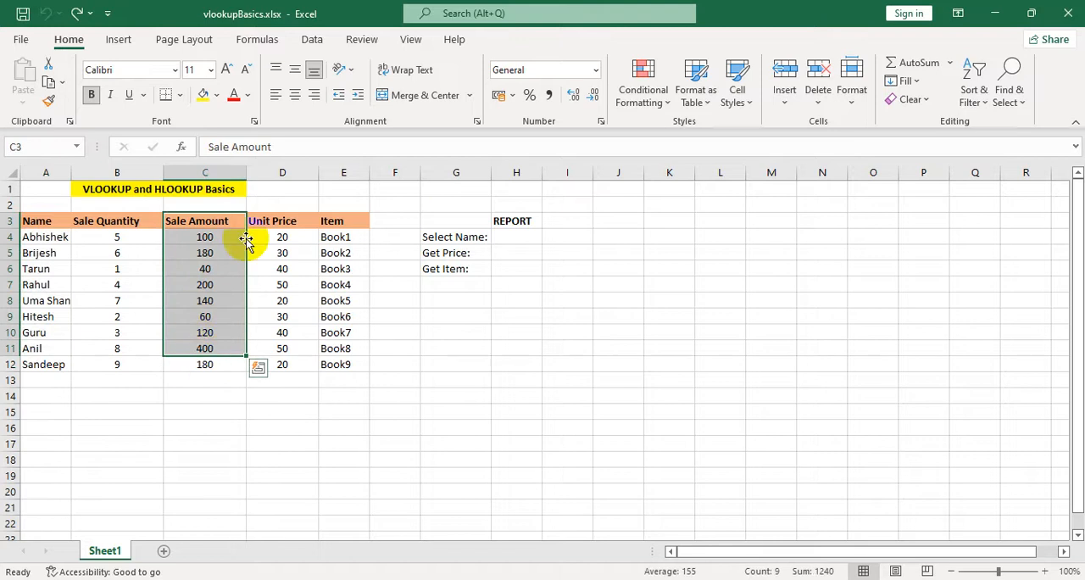
drag(269, 223, 283, 322)
drag(344, 222, 44, 361)
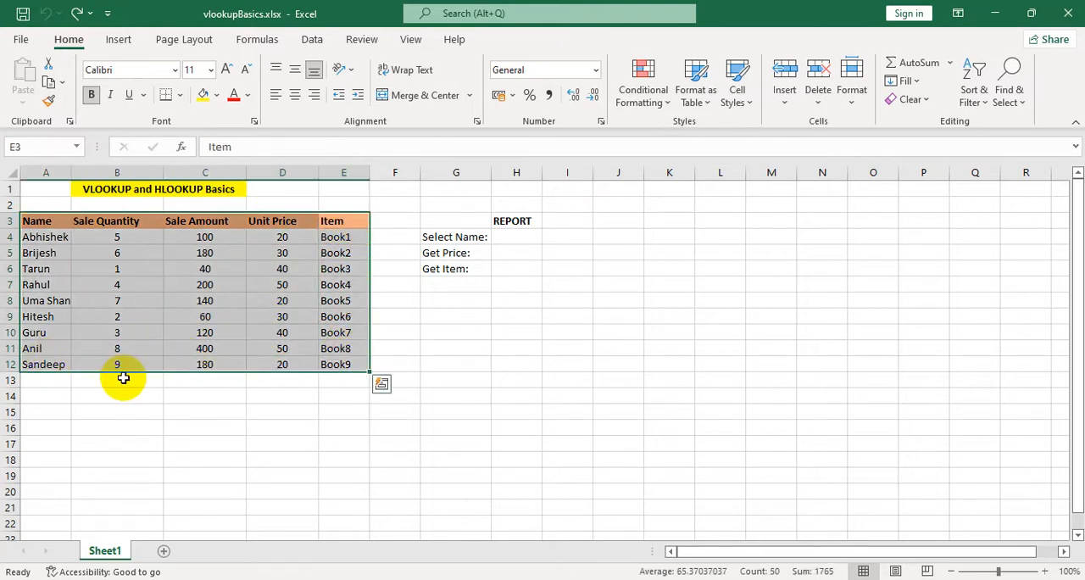
click(148, 402)
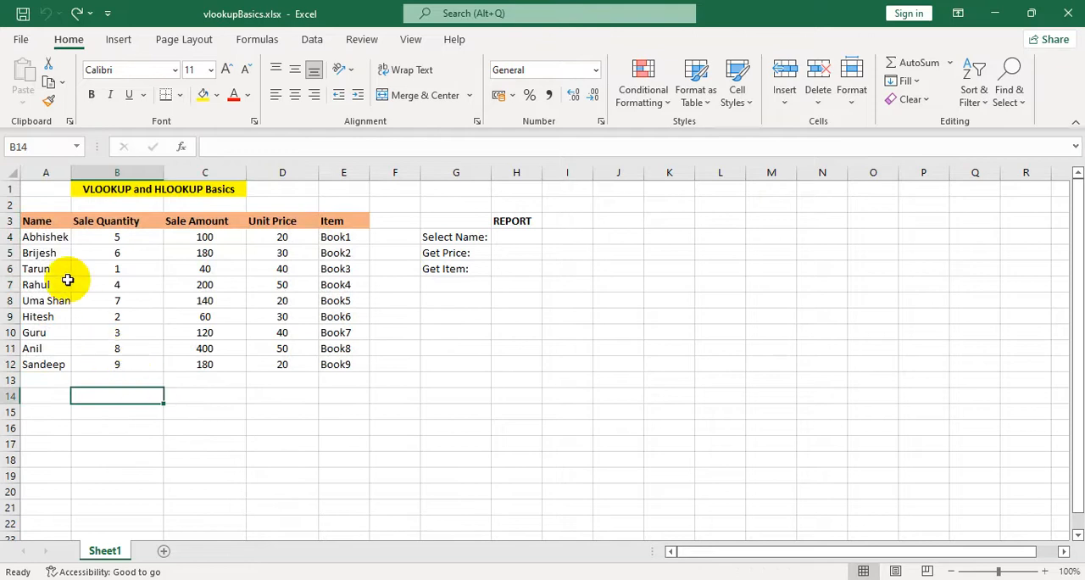
Copy the source table A3:E12 and paste it transposed starting at cell A18.
drag(26, 224, 348, 365)
key(ctrl+c)
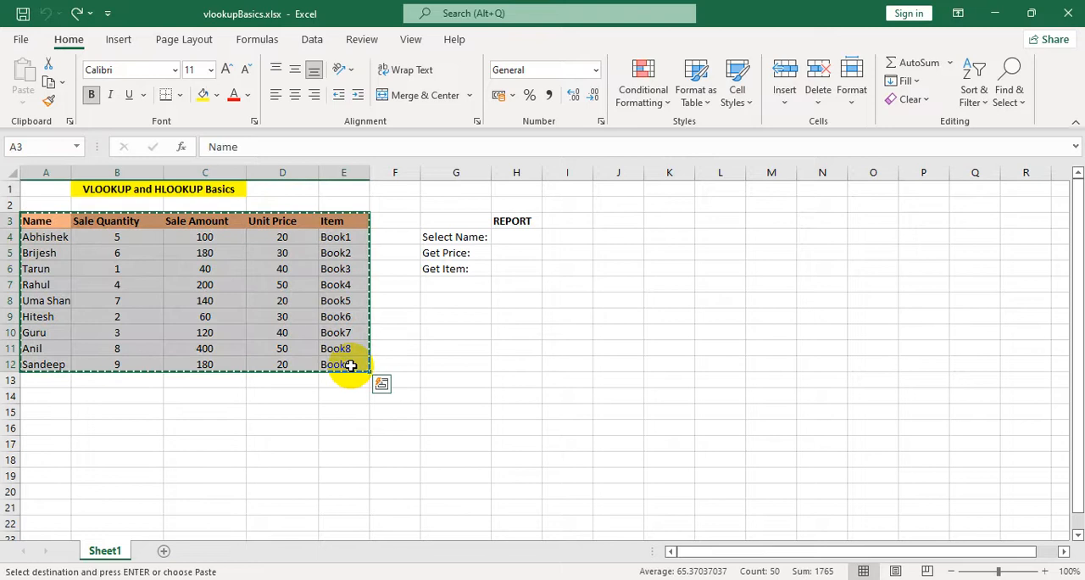
scroll(254, 441, down, 1)
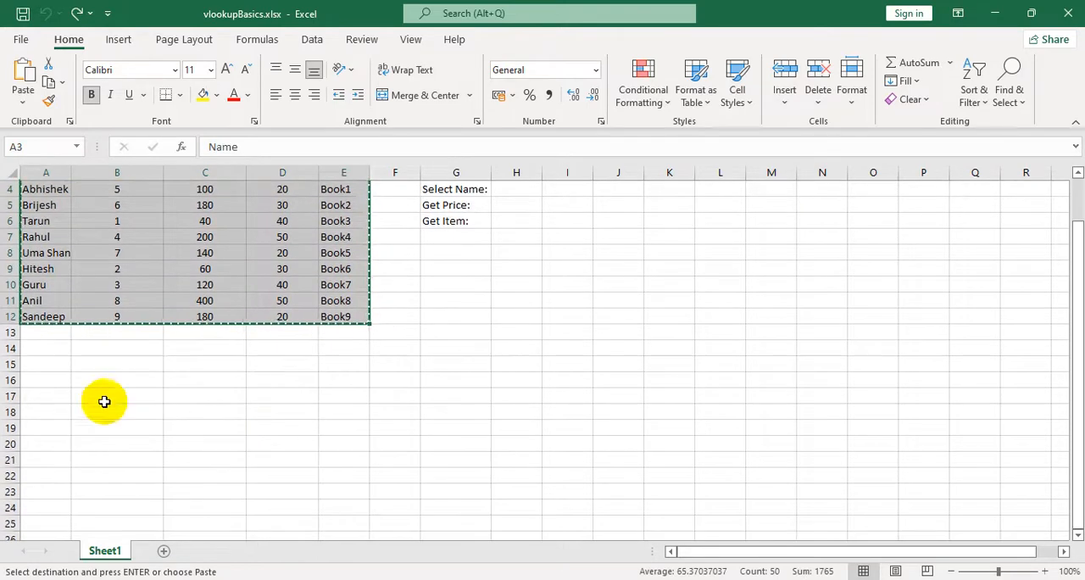
right_click(47, 412)
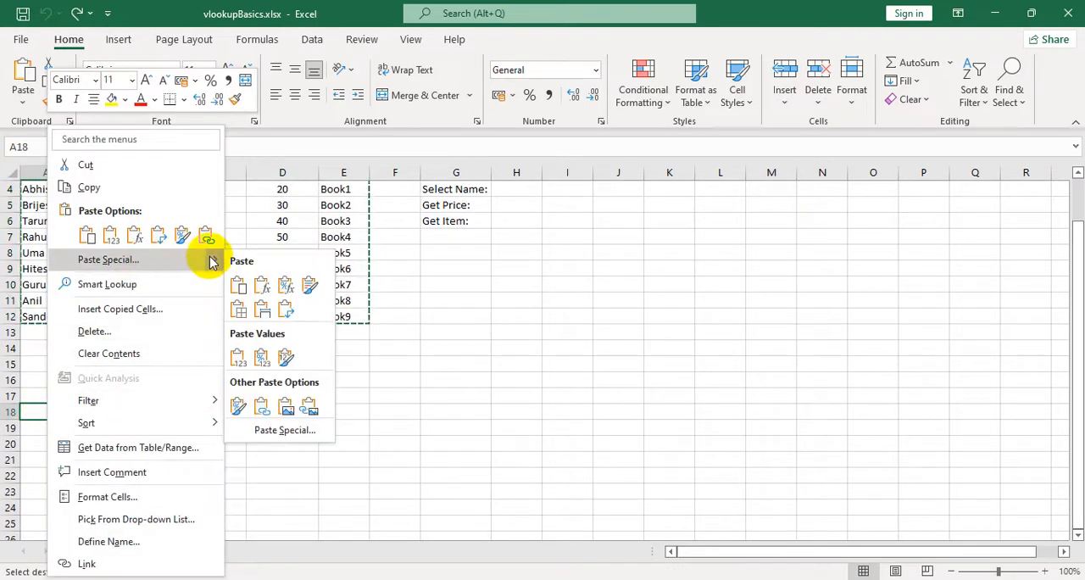
mouse_move(212, 263)
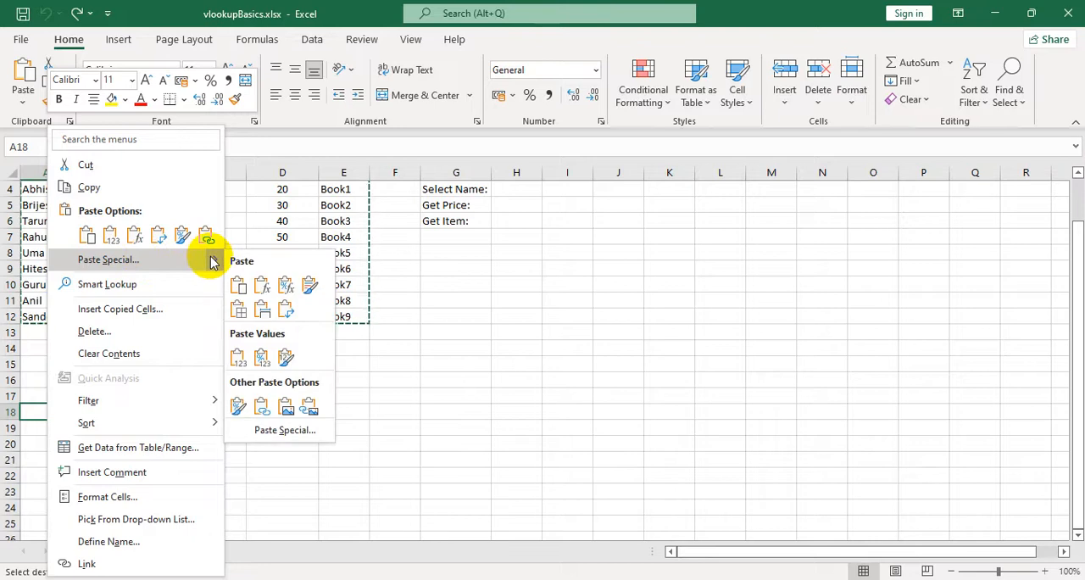
click(141, 261)
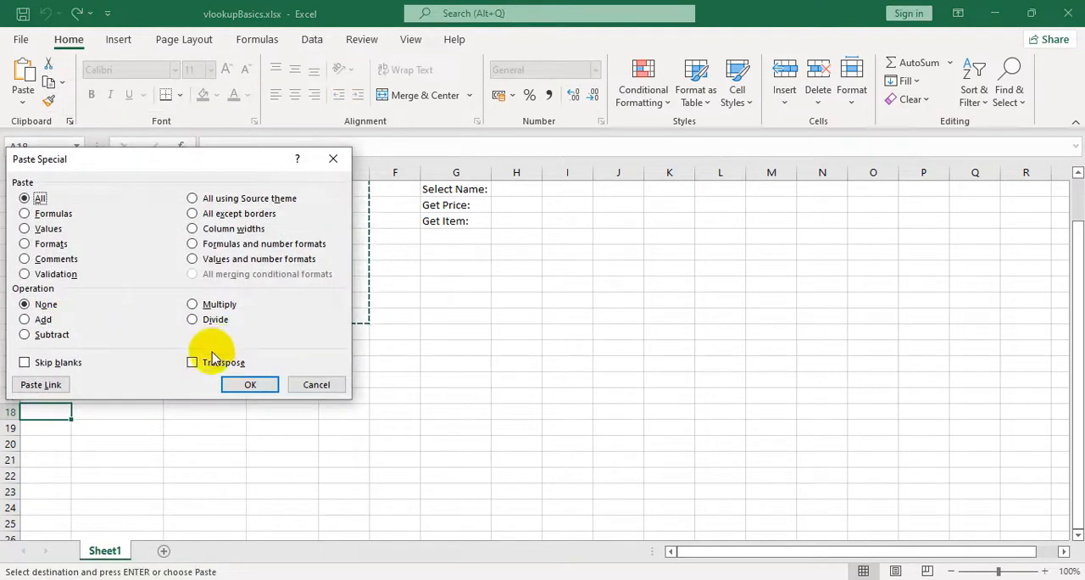
click(248, 387)
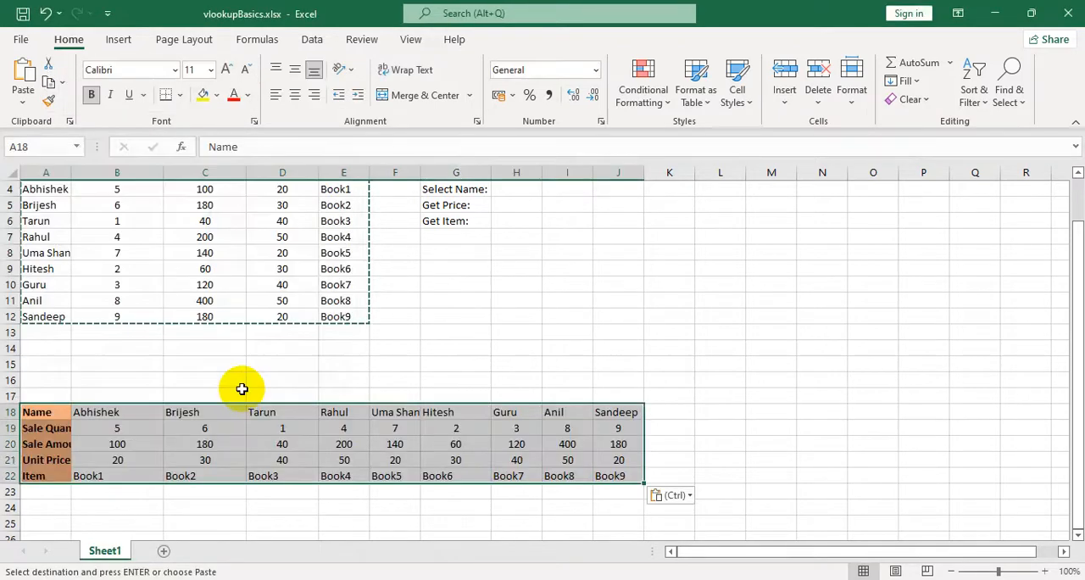
scroll(191, 466, down, 1)
scroll(192, 474, up, 1)
click(193, 504)
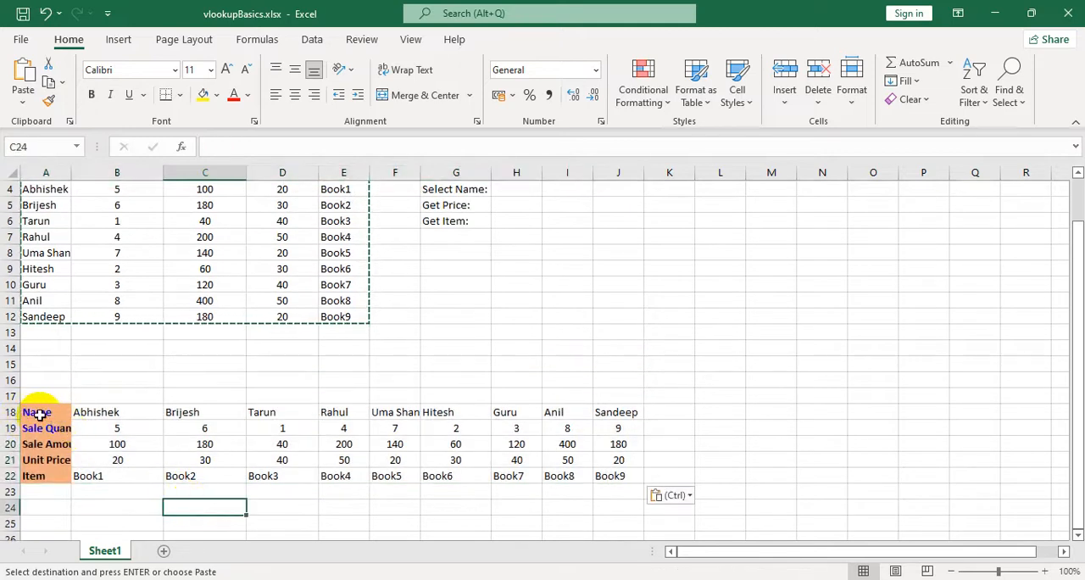
Examine the rows of the transposed table against the original and cancel the pending copy.
drag(39, 414, 435, 412)
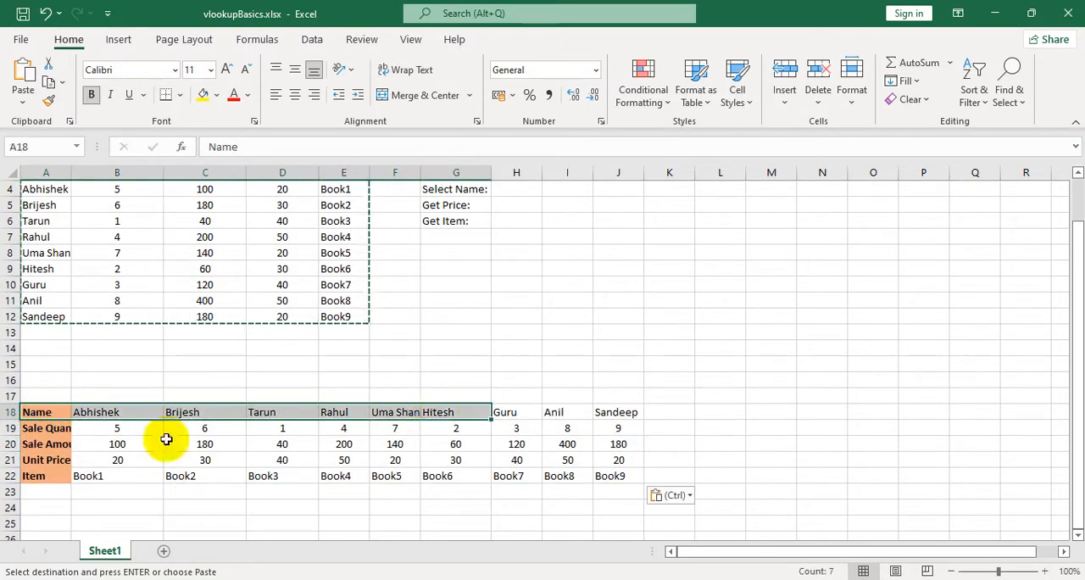
drag(34, 432, 398, 429)
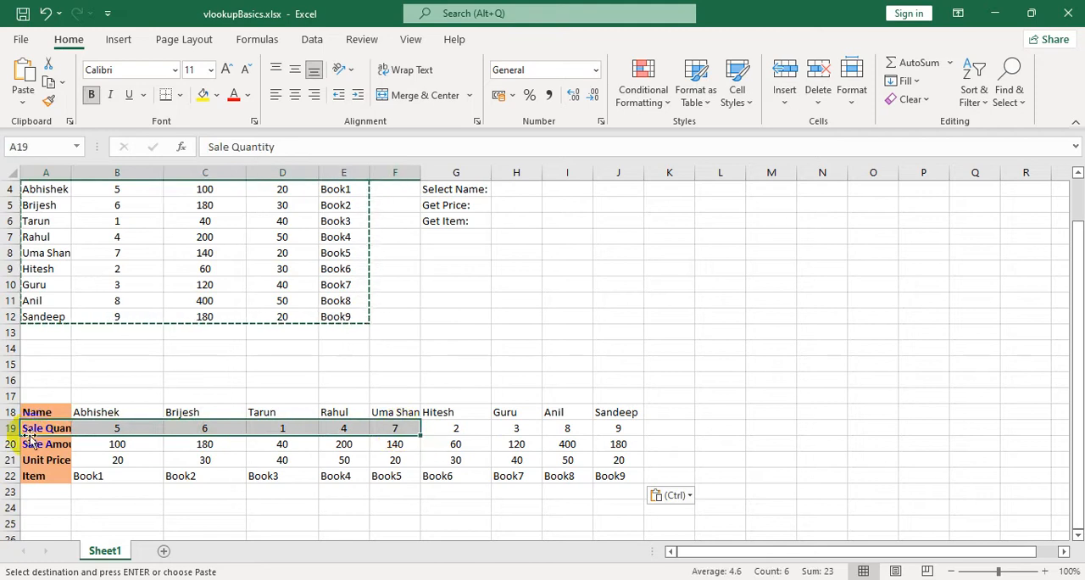
drag(28, 442, 359, 441)
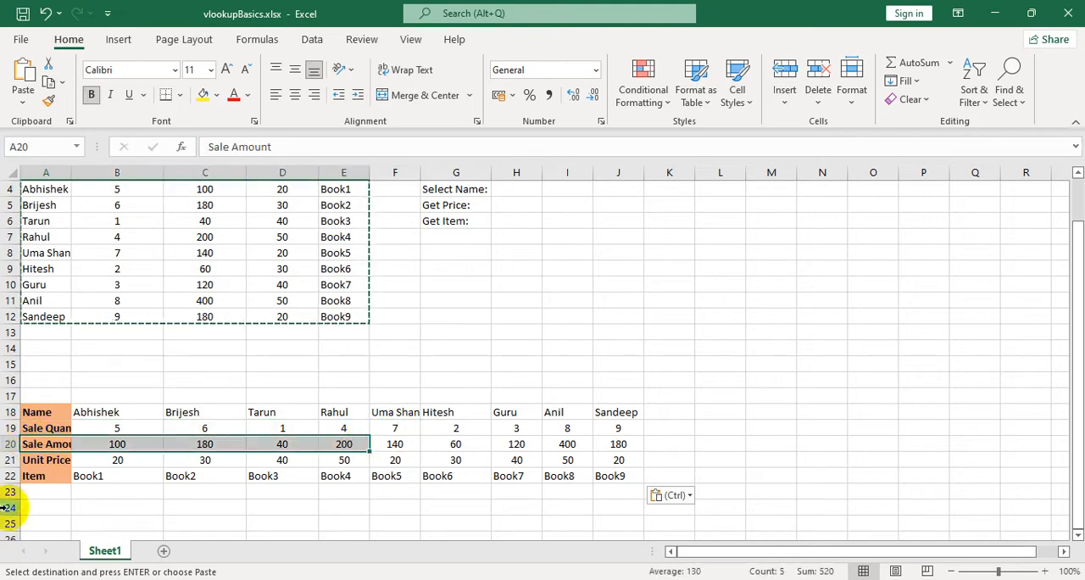
click(472, 478)
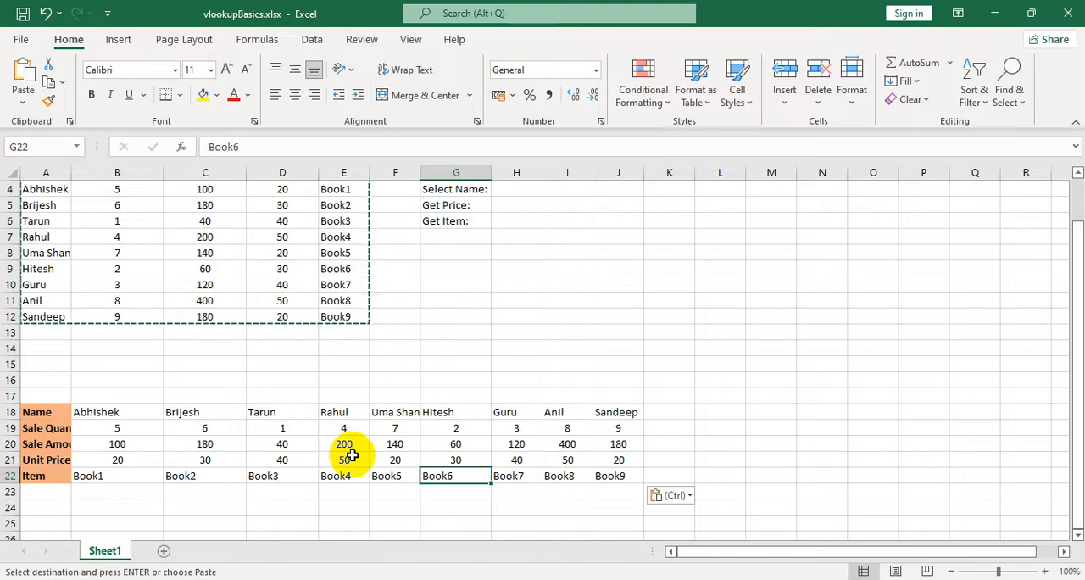
scroll(352, 455, up, 1)
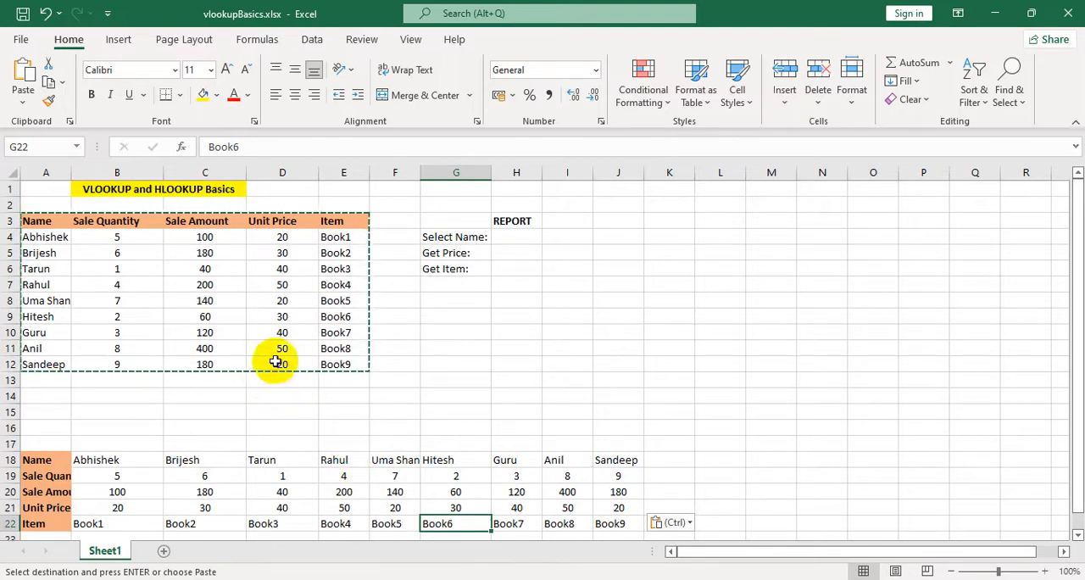
key(Escape)
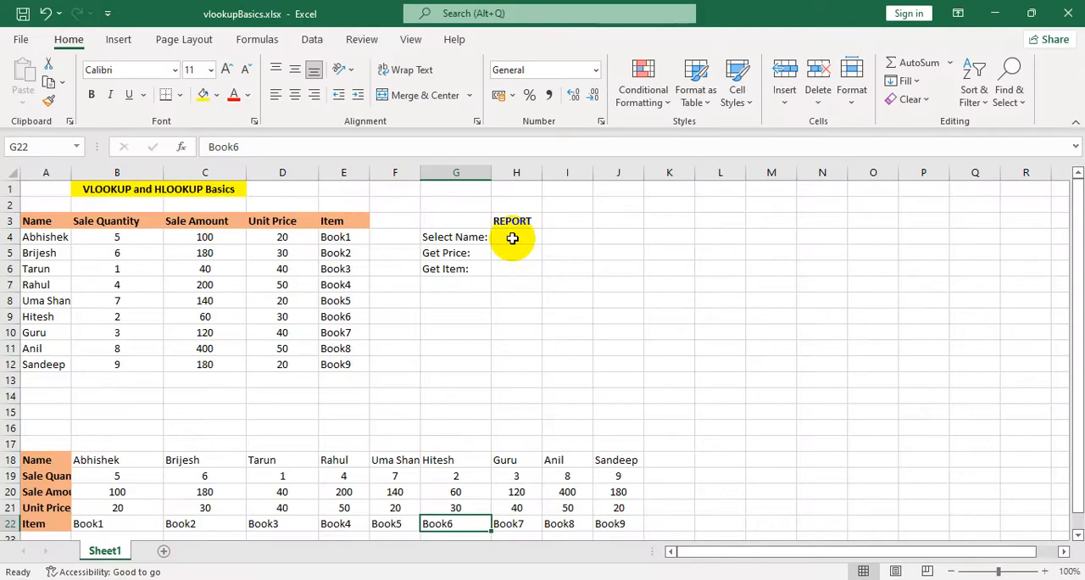
Open the Data Validation settings for cell H4 next to Select Name in the report.
click(512, 238)
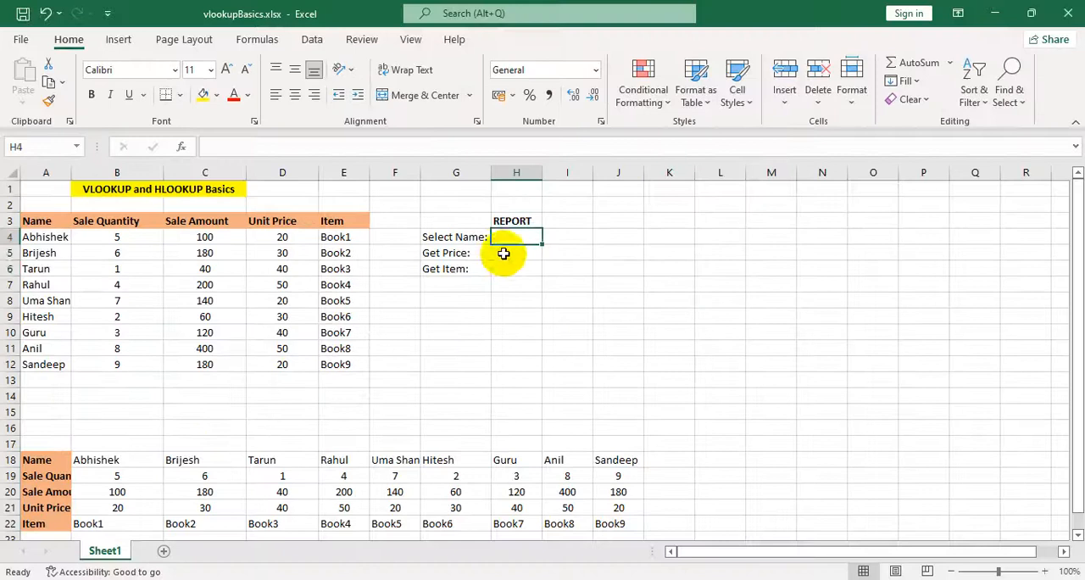
drag(504, 253, 509, 268)
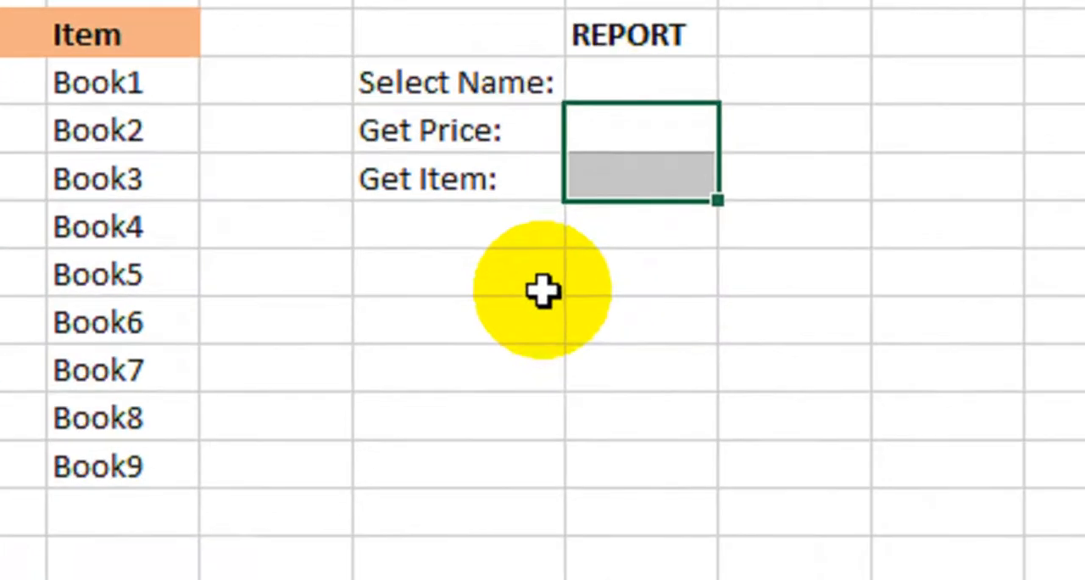
click(592, 132)
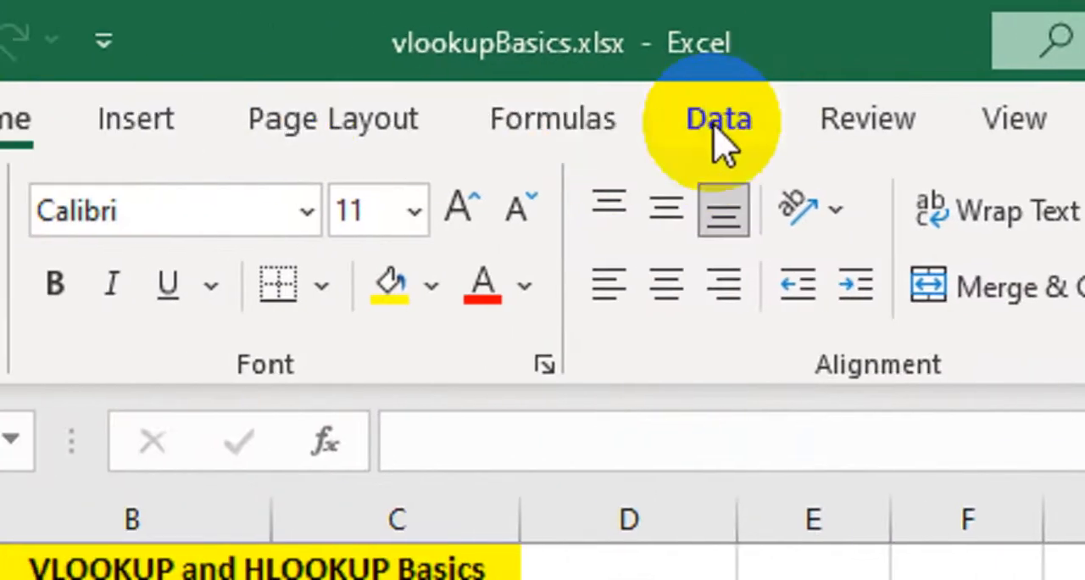
click(713, 124)
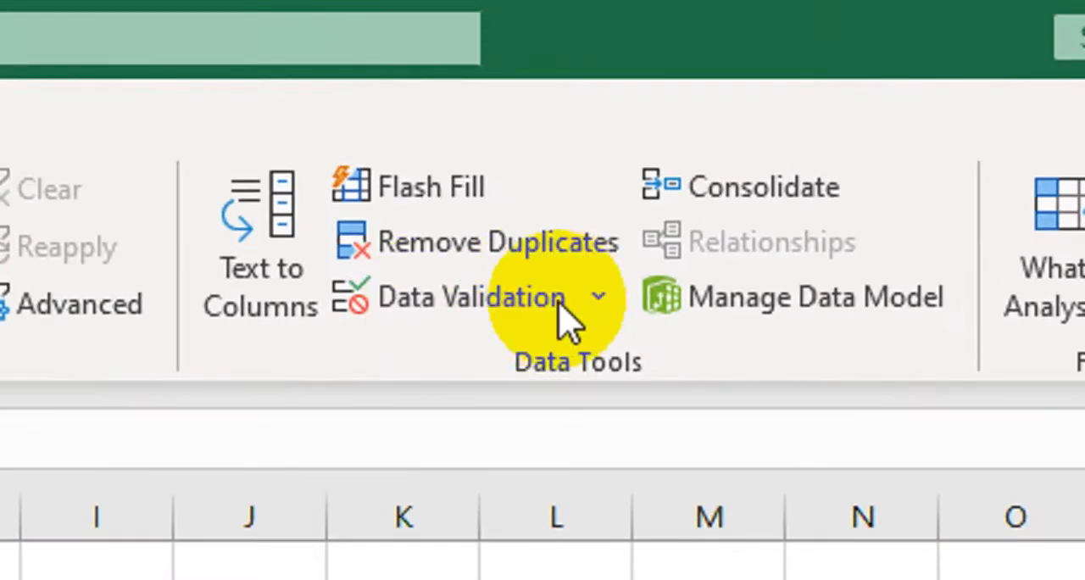
click(600, 296)
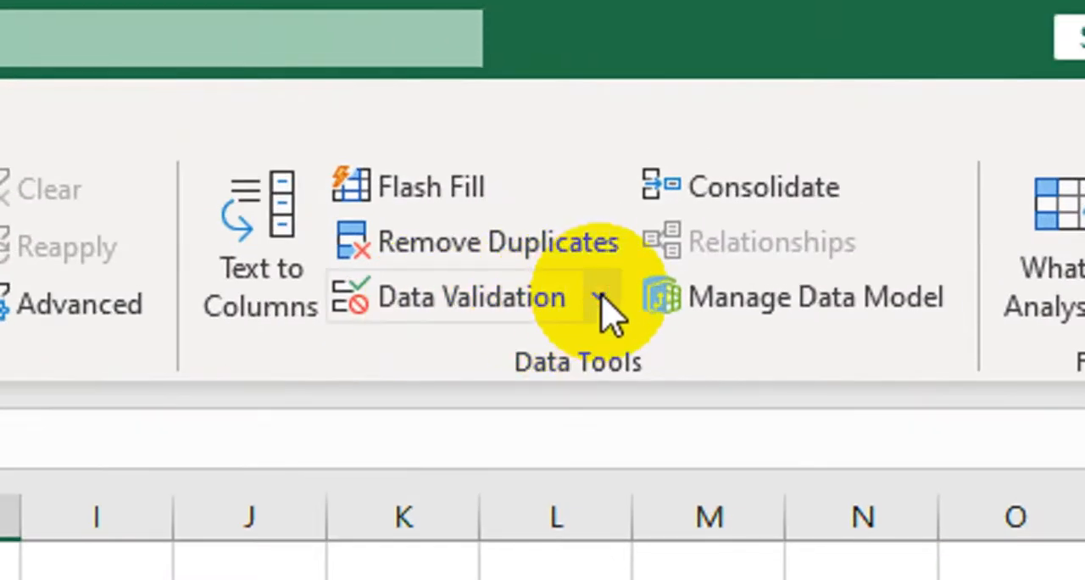
click(601, 299)
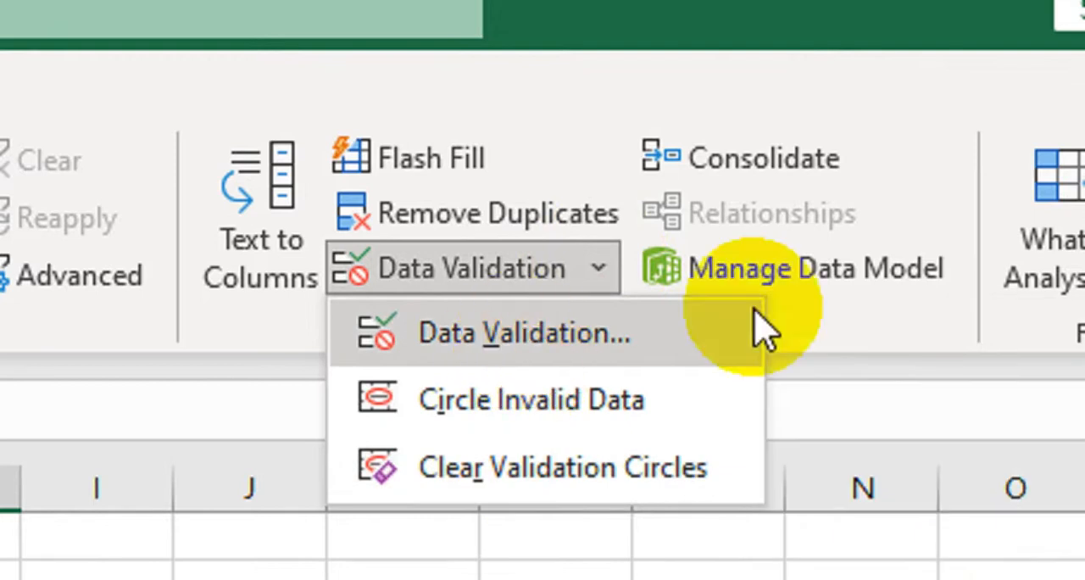
click(559, 343)
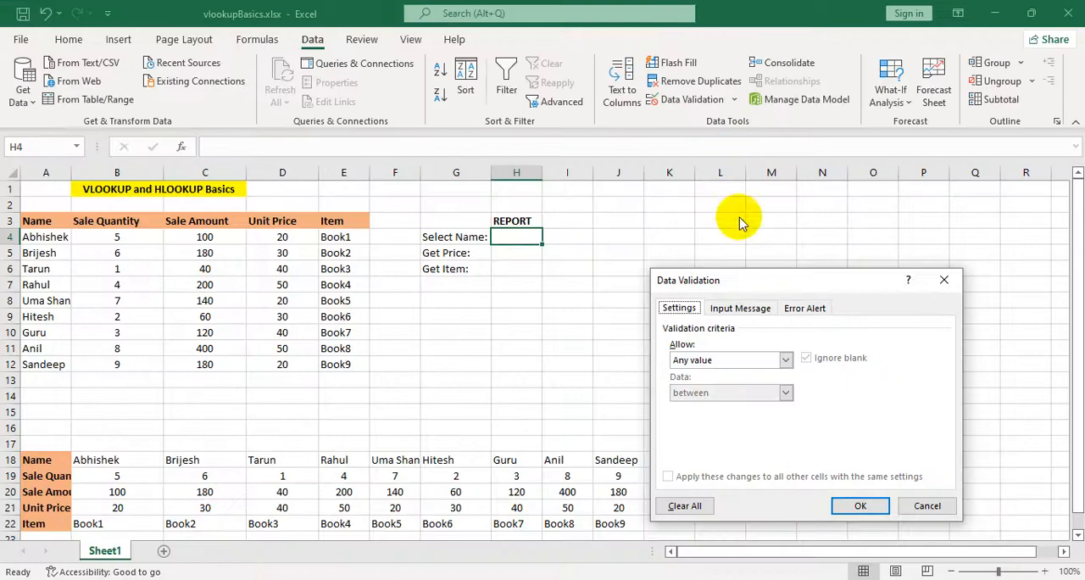
drag(741, 280, 398, 111)
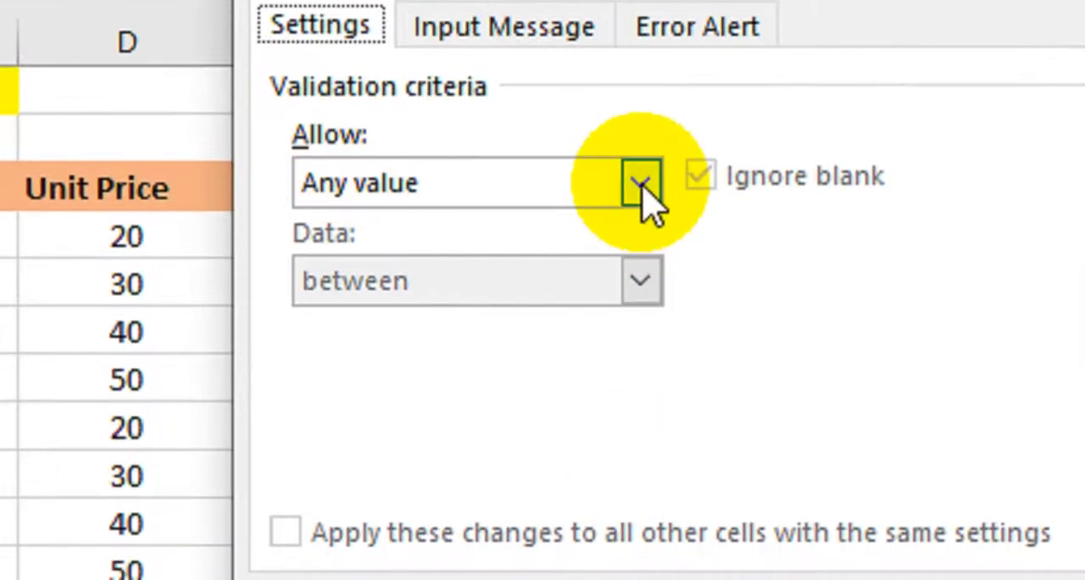
Set the validation criteria for cell H4 to allow a List.
click(643, 227)
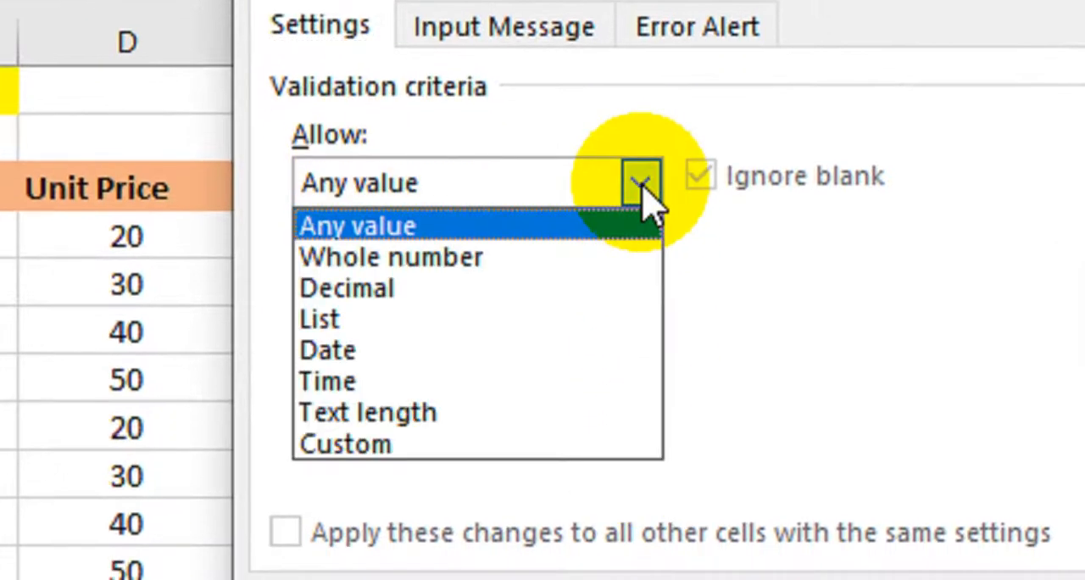
click(572, 319)
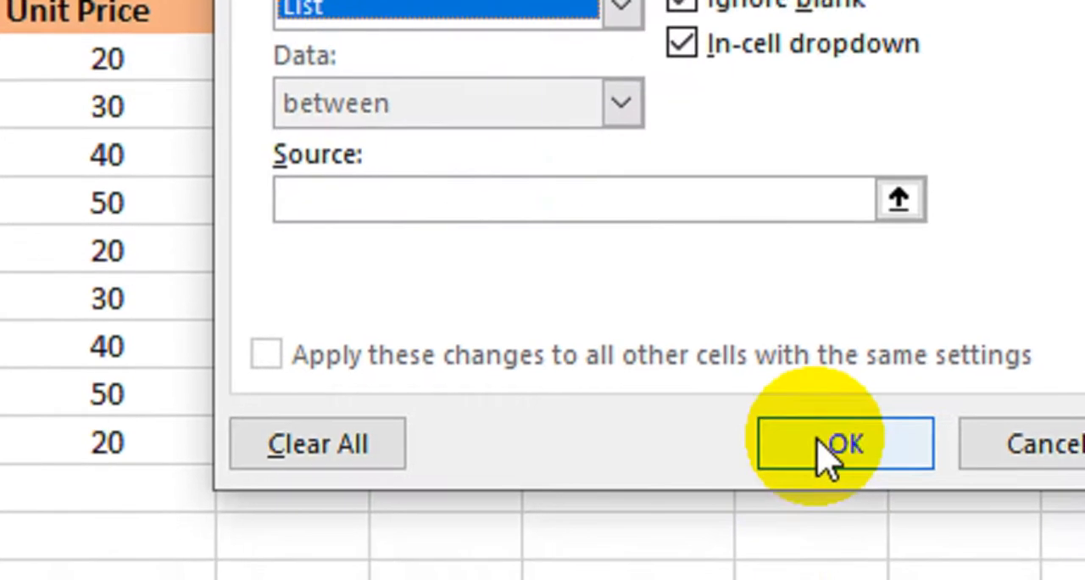
click(824, 456)
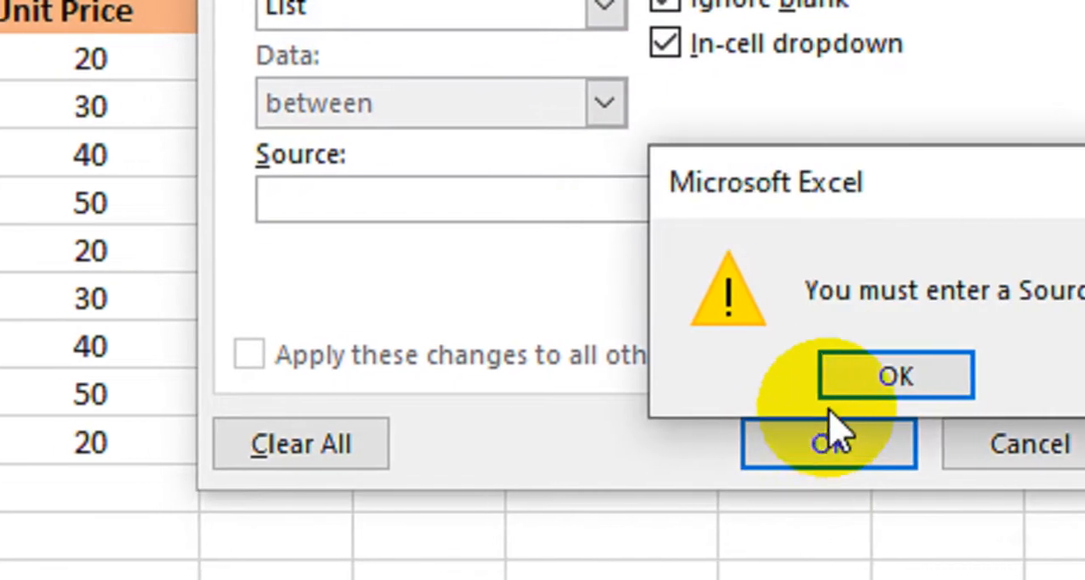
click(827, 394)
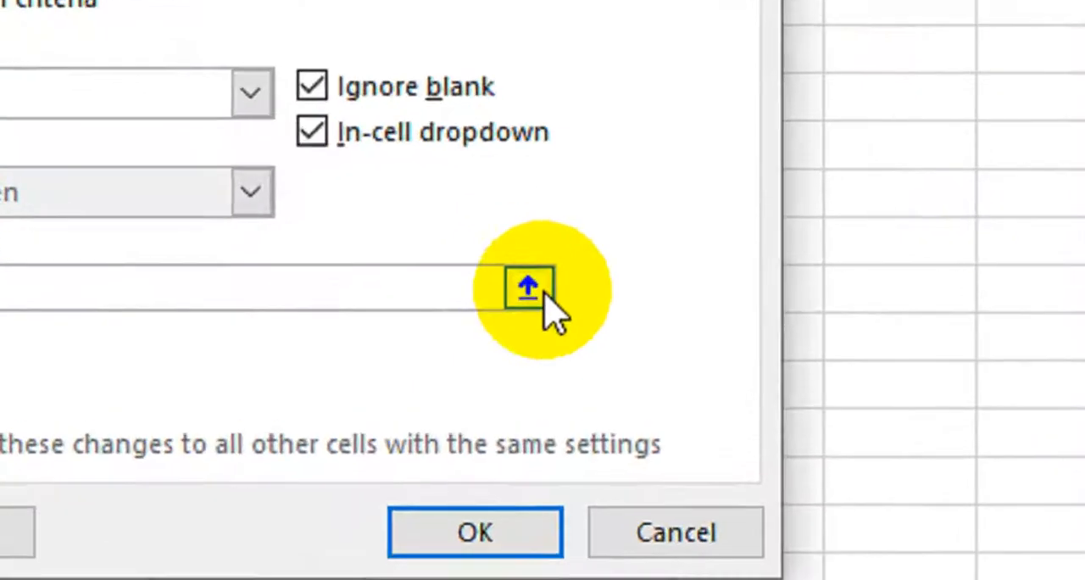
Set the validation list's source to the names in =$A$4:$A$12.
click(546, 285)
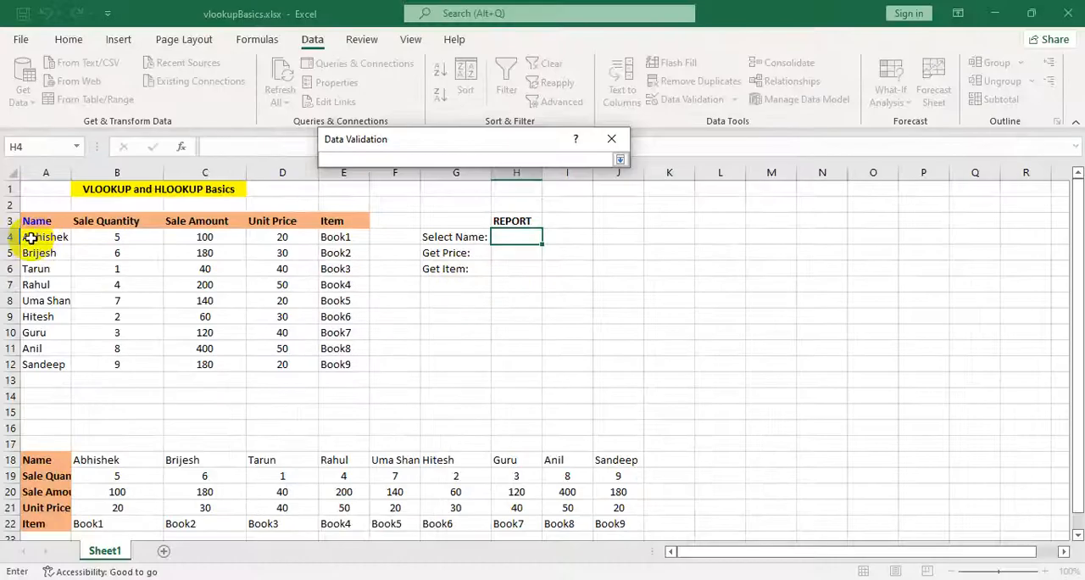
drag(38, 241, 46, 363)
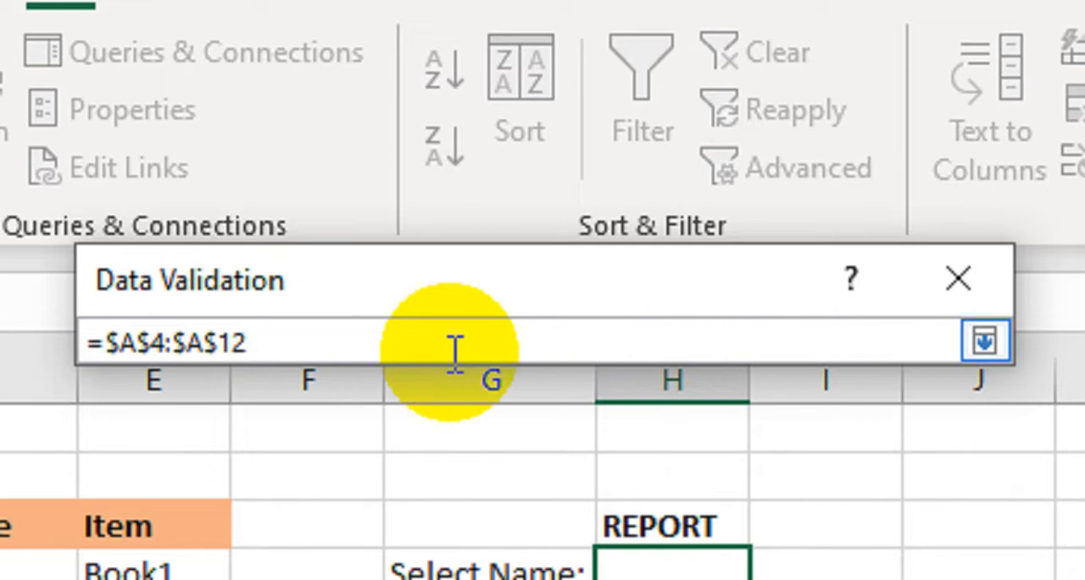
key(Return)
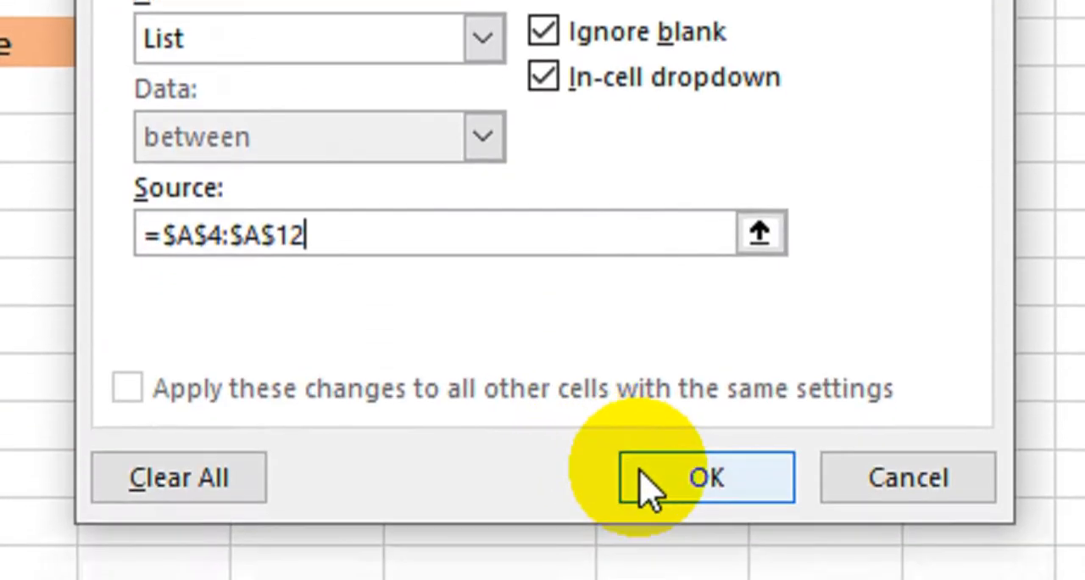
Apply the list validation to H4 and choose the first name from its drop-down.
click(646, 485)
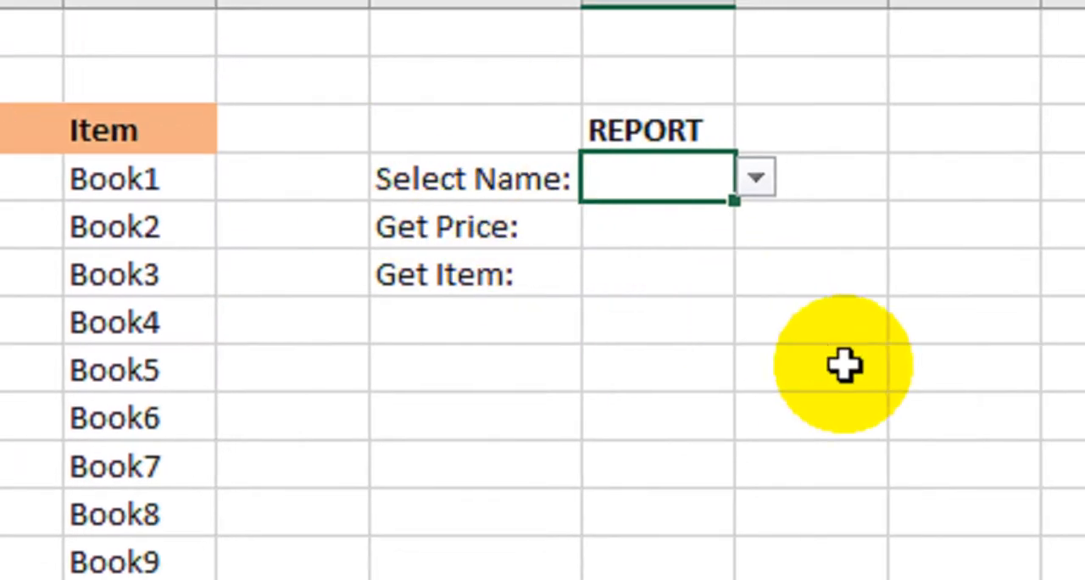
click(769, 180)
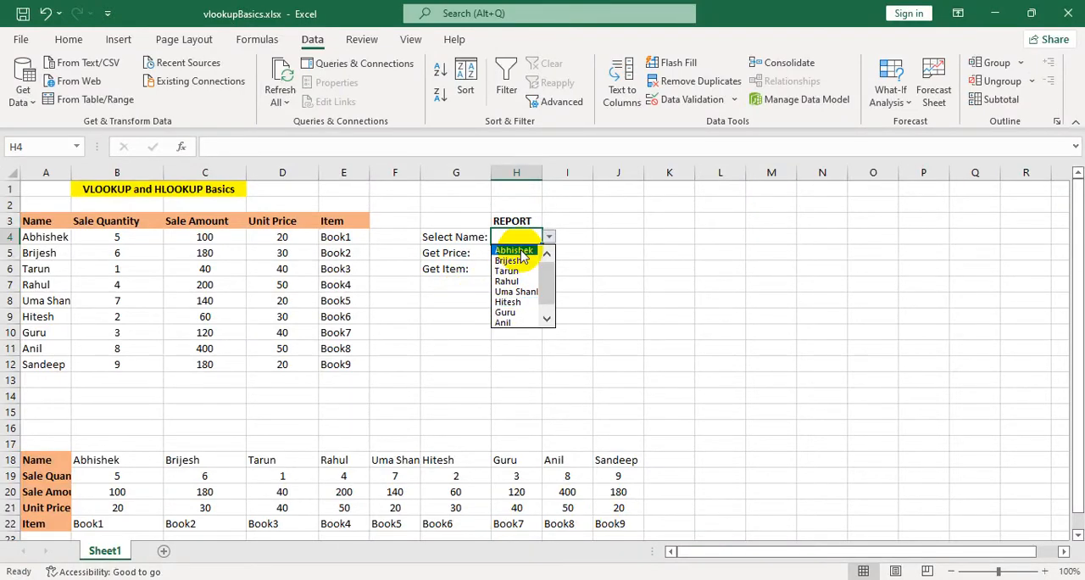
click(515, 250)
click(513, 252)
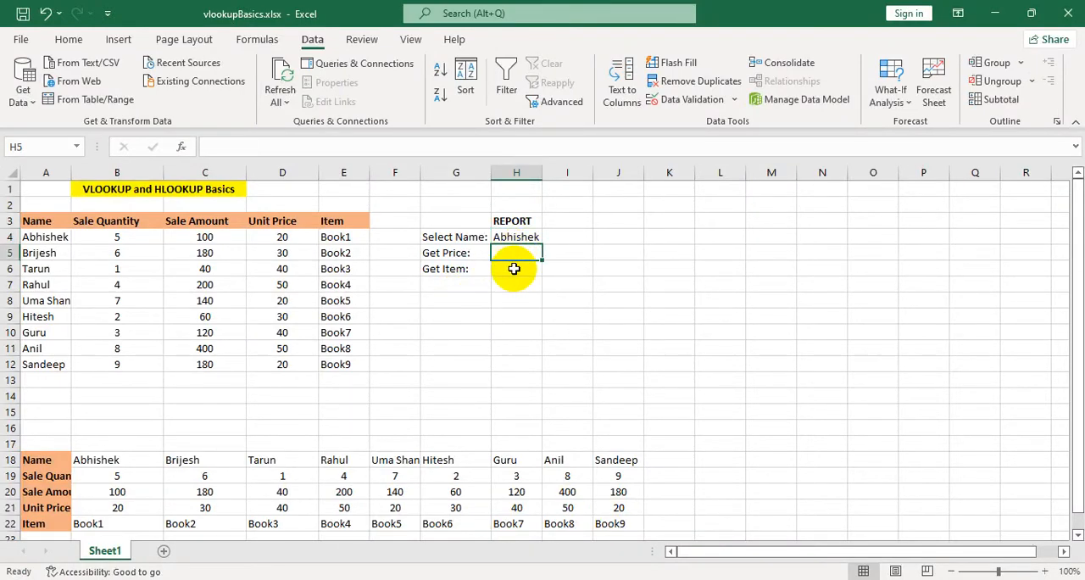
Change the selection in the H4 drop-down to the fifth name in the list and select the Get Price cell H5.
click(515, 267)
click(515, 252)
click(533, 239)
click(550, 237)
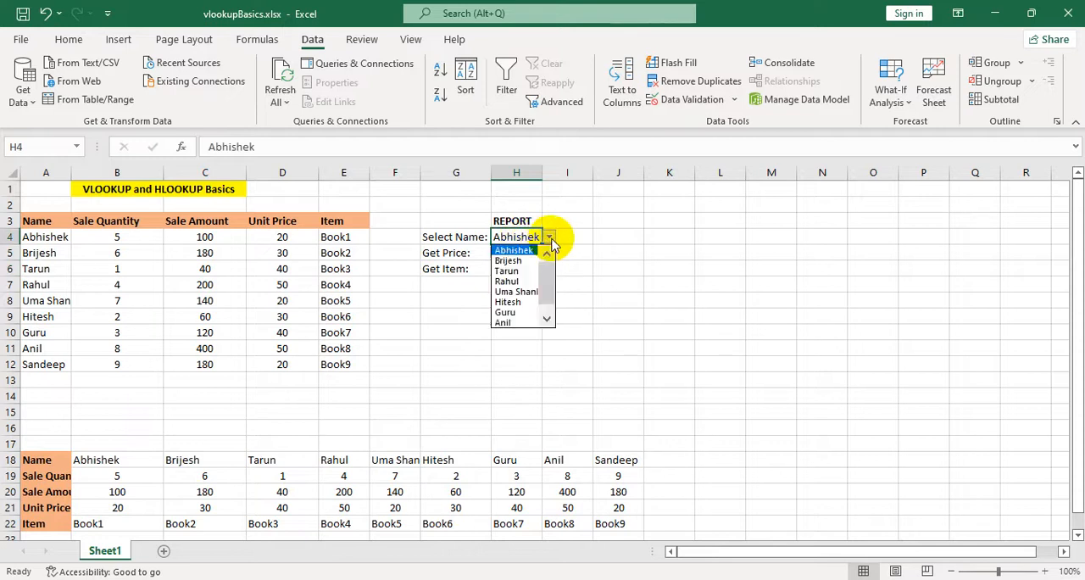
click(526, 284)
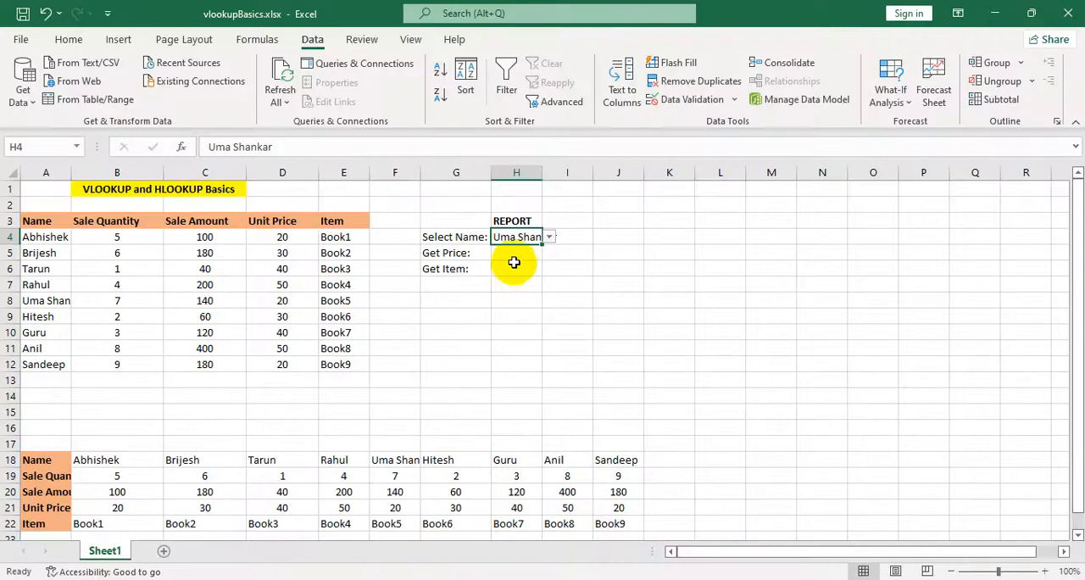
click(514, 259)
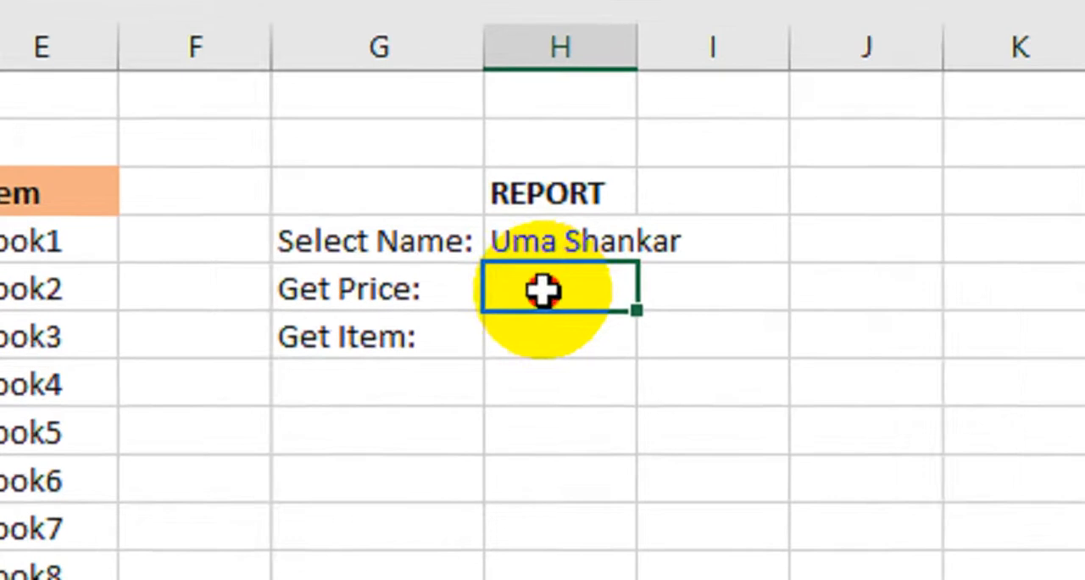
double_click(543, 290)
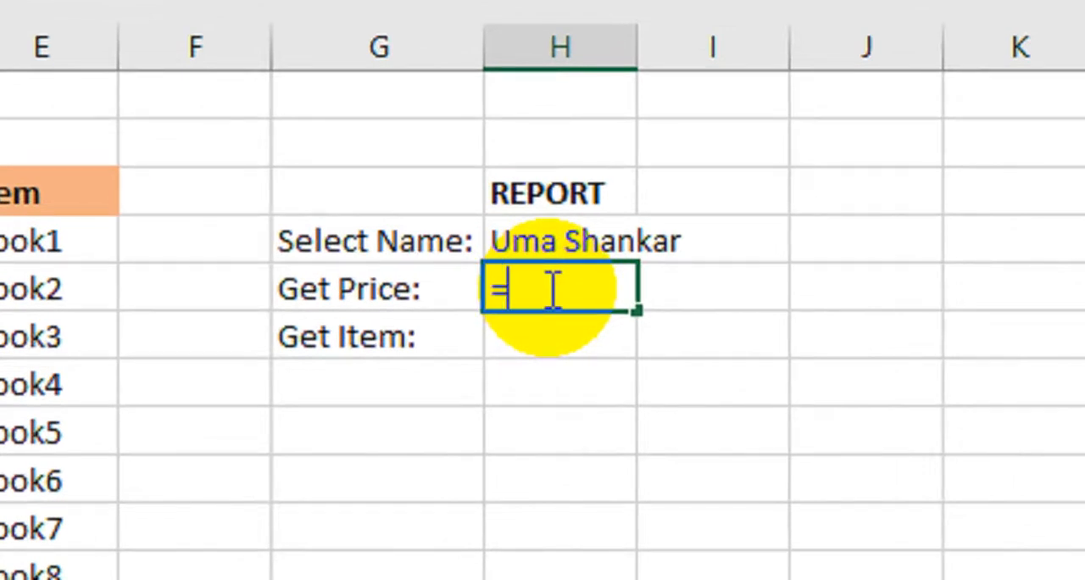
text(=vl)
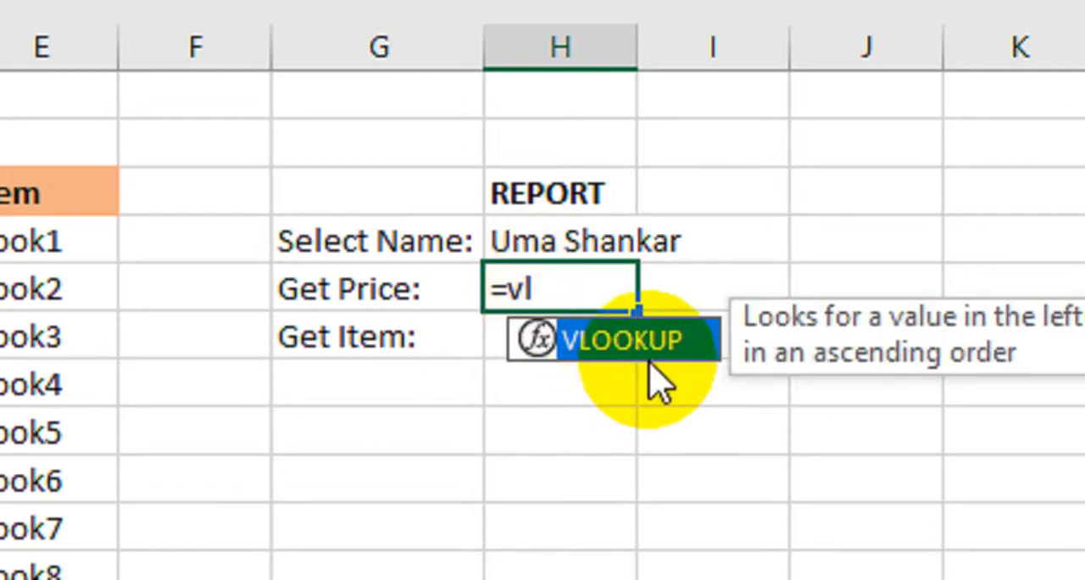
double_click(649, 354)
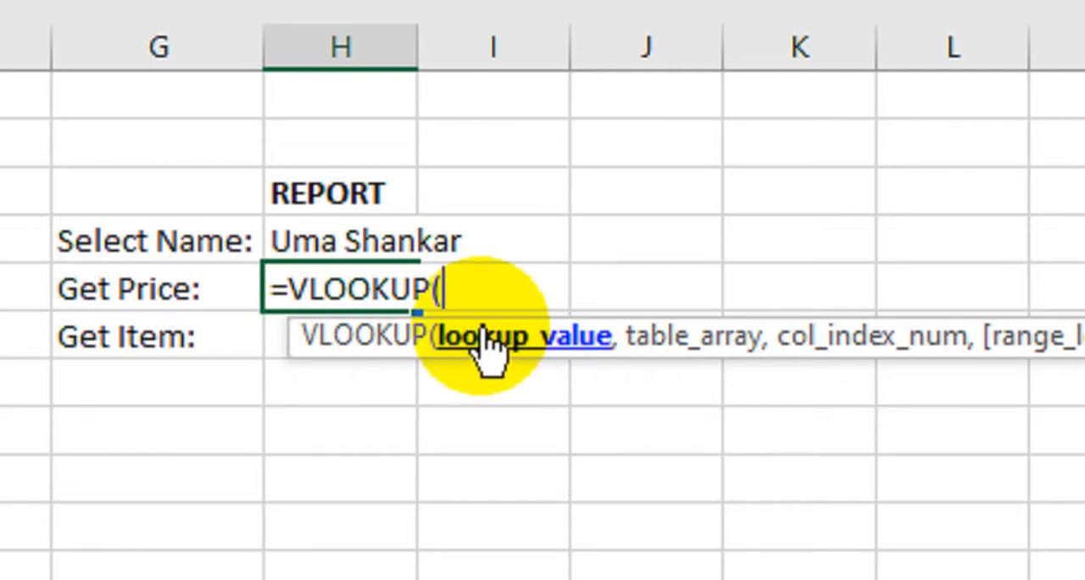
click(318, 241)
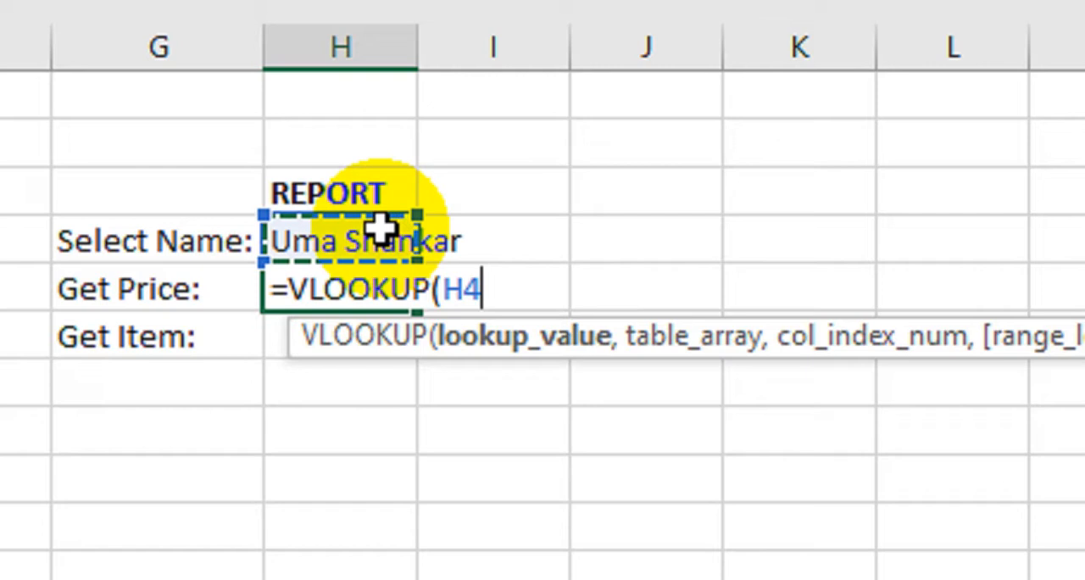
text(,)
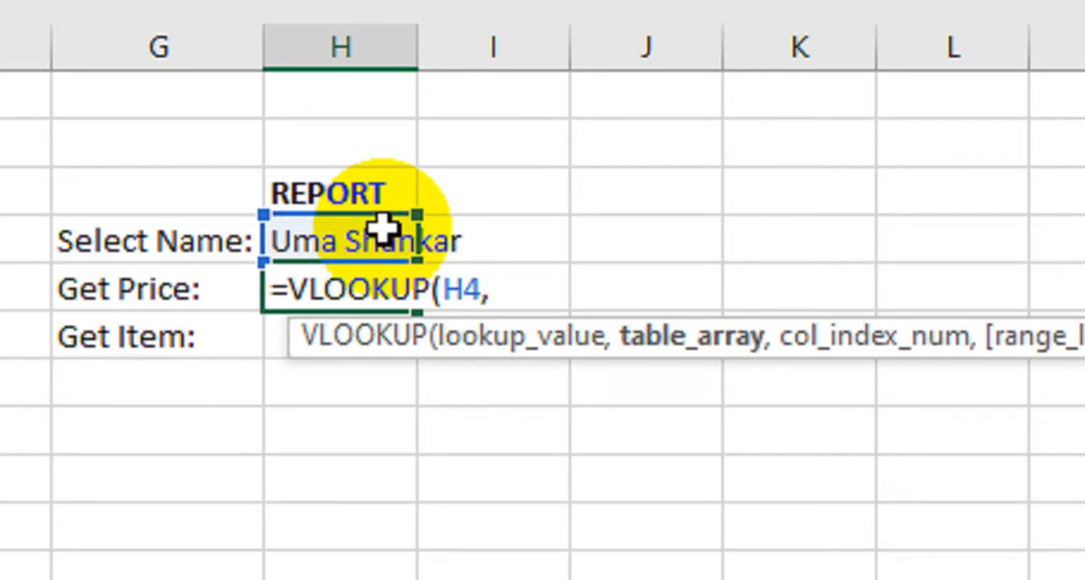
key(Escape)
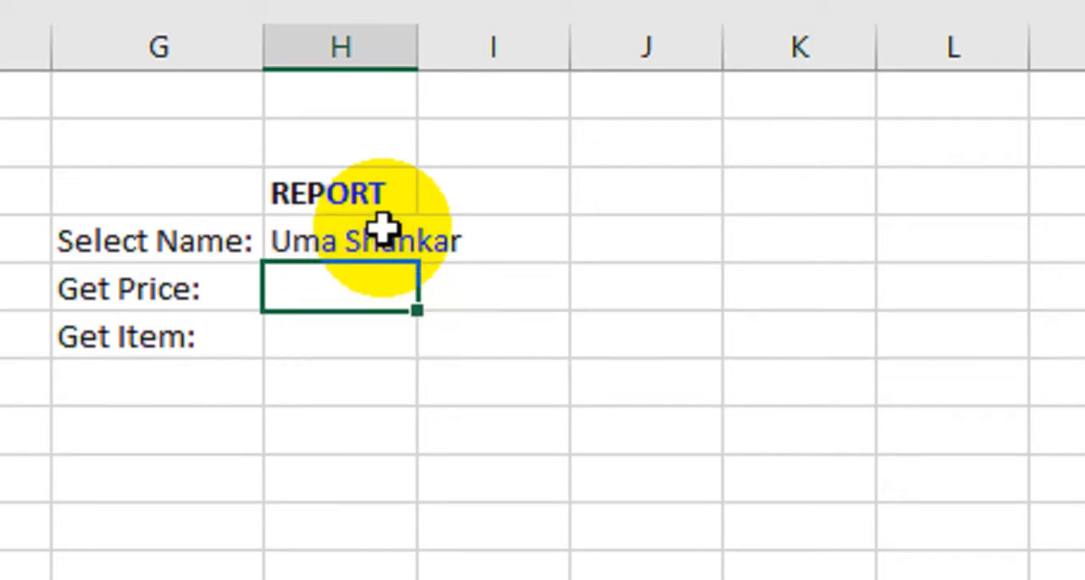
double_click(390, 274)
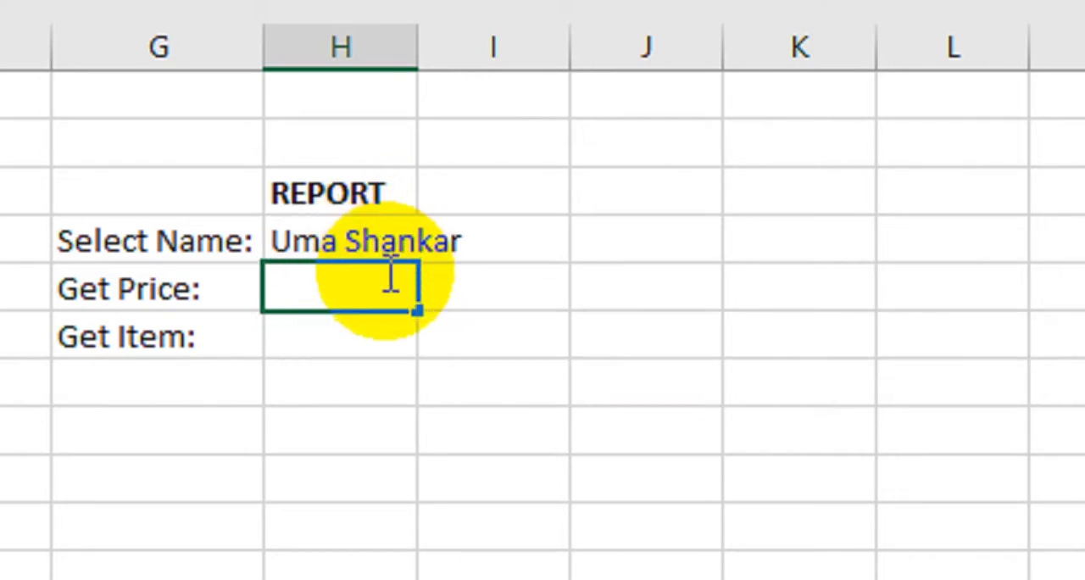
key(Escape)
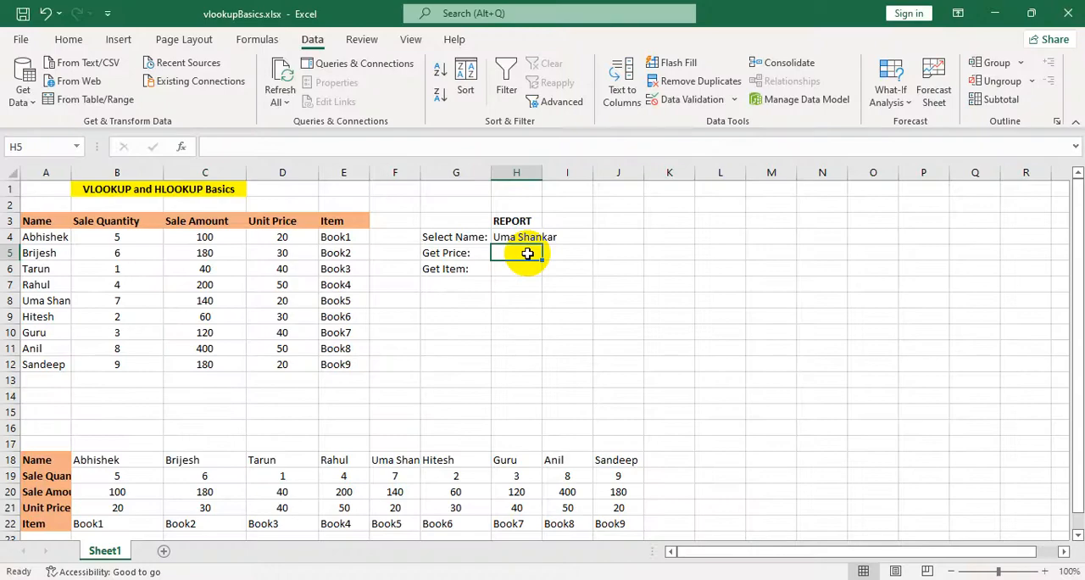
Begin a VLOOKUP formula in the Get Price cell H5 with H4 as lookup value and A4:E12 as table array.
text(=VLOOKUP(H4,)
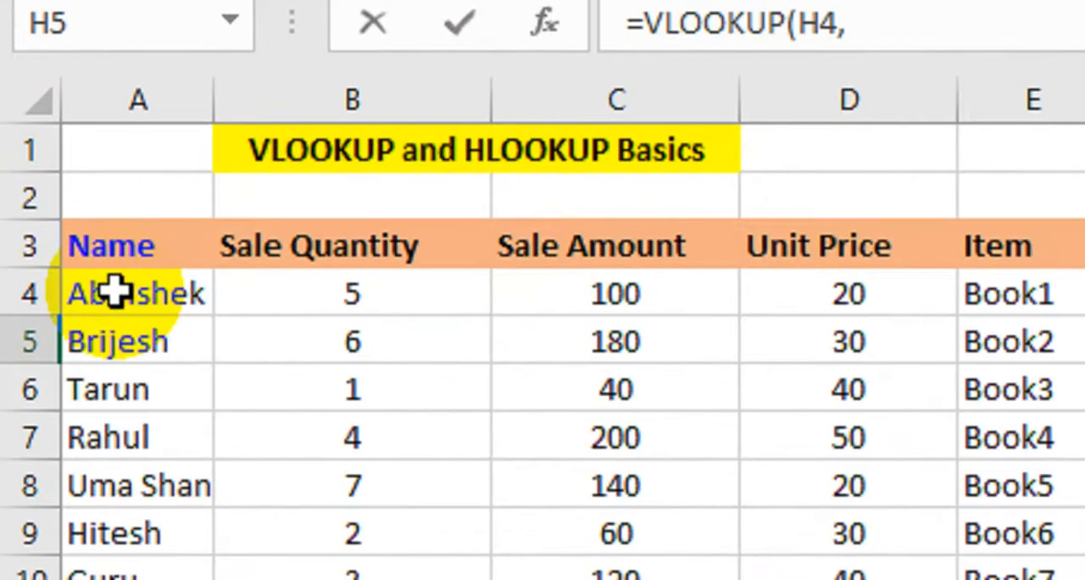
drag(116, 291, 1043, 313)
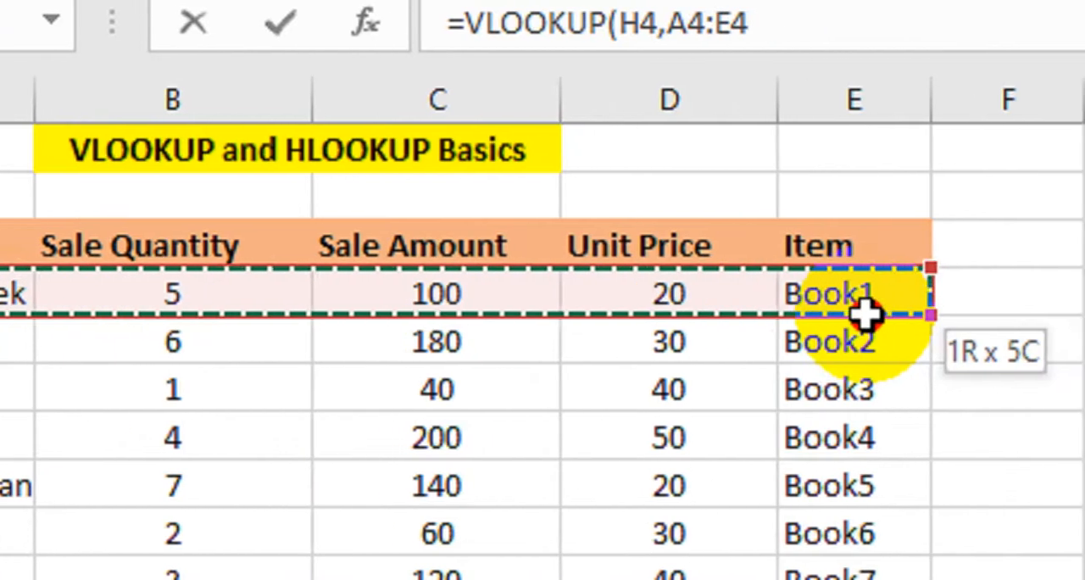
drag(865, 314, 845, 567)
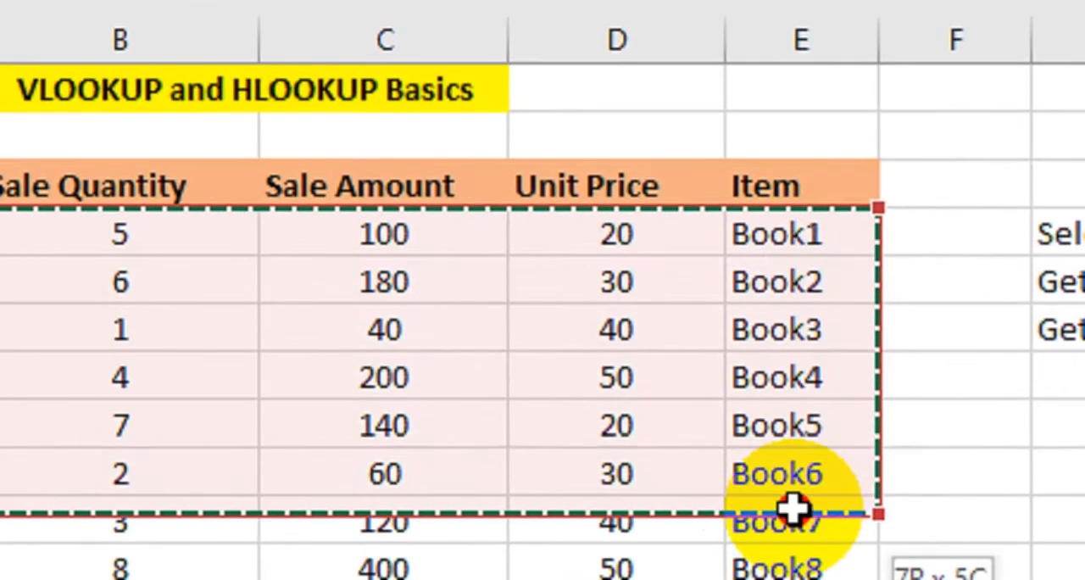
drag(792, 506, 792, 579)
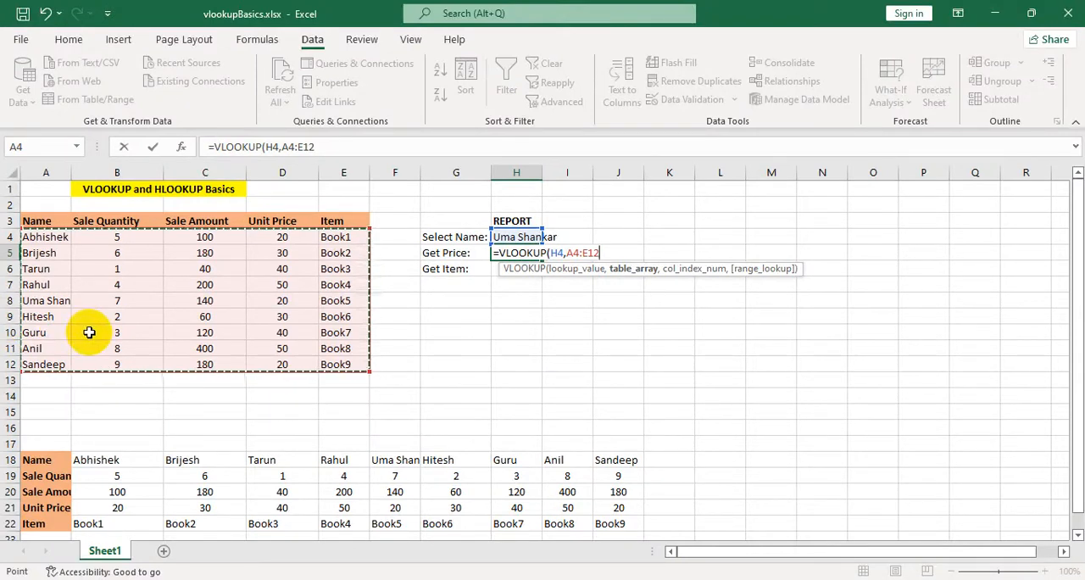
Complete the H5 VLOOKUP with column index 4 and false for exact match, and highlight row 8 to check the price.
text(,)
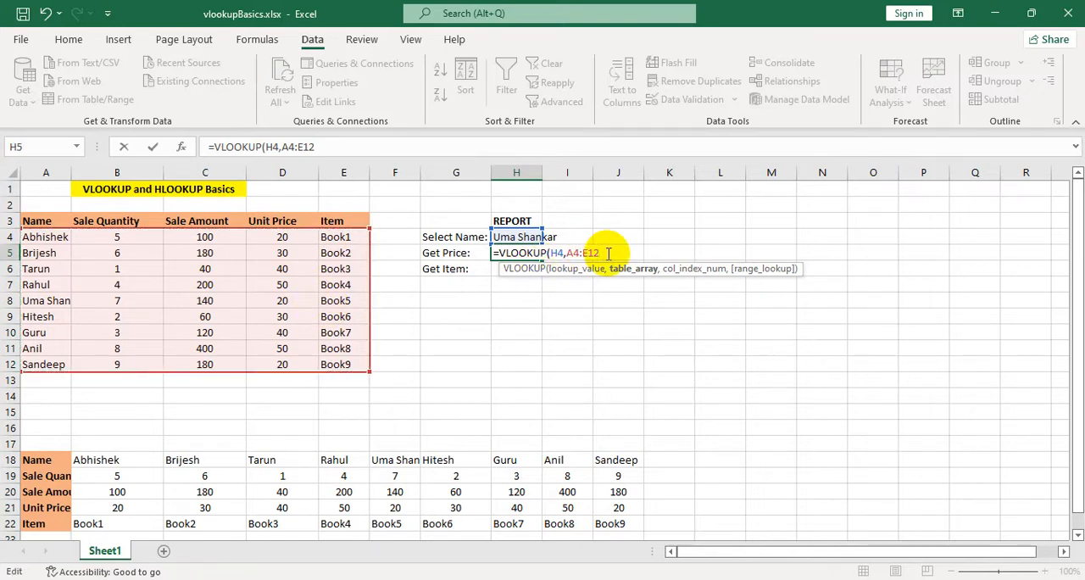
text(,4)
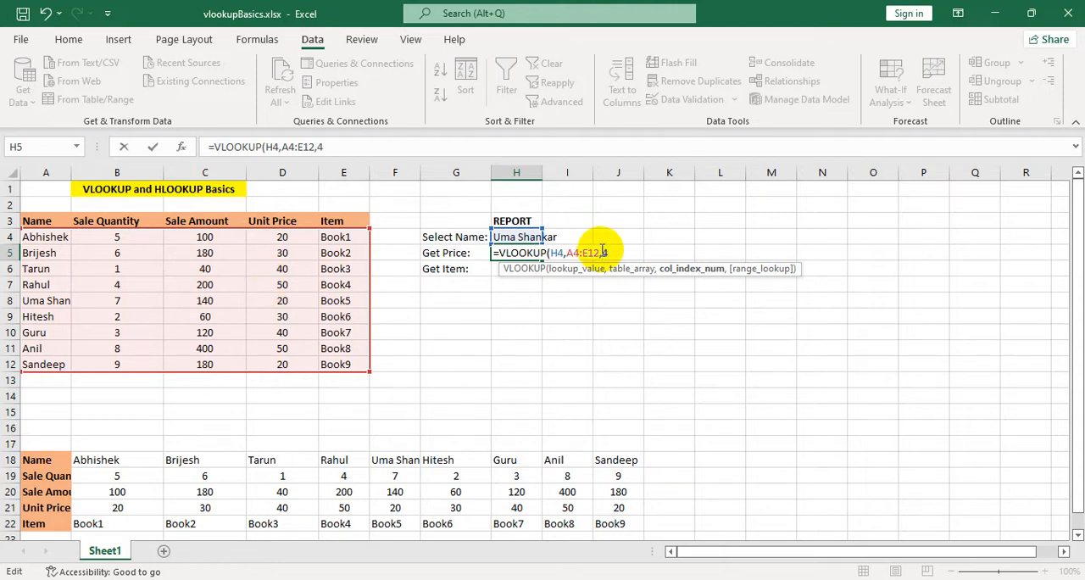
text(,)
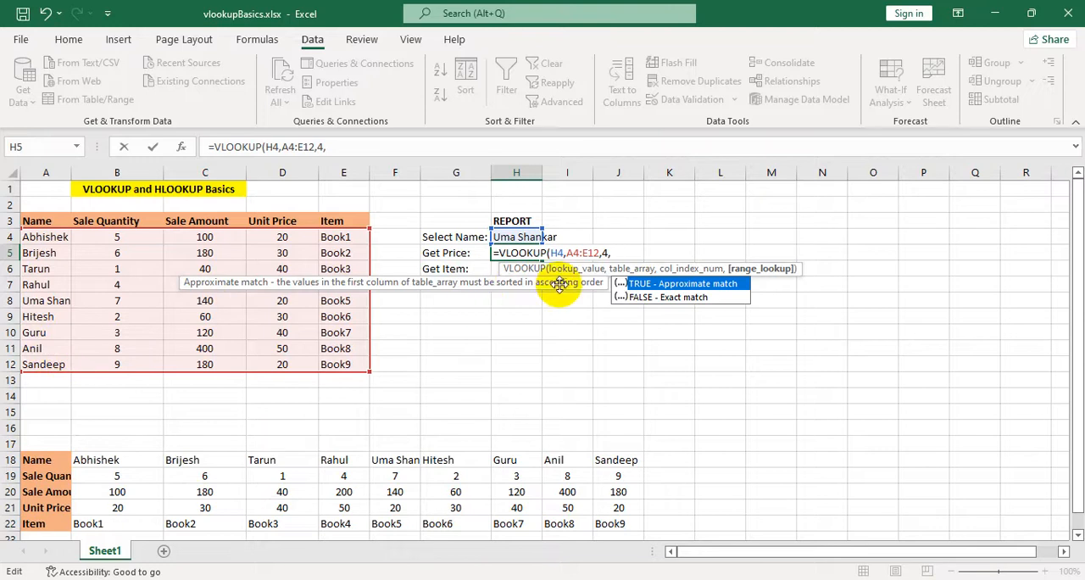
click(619, 253)
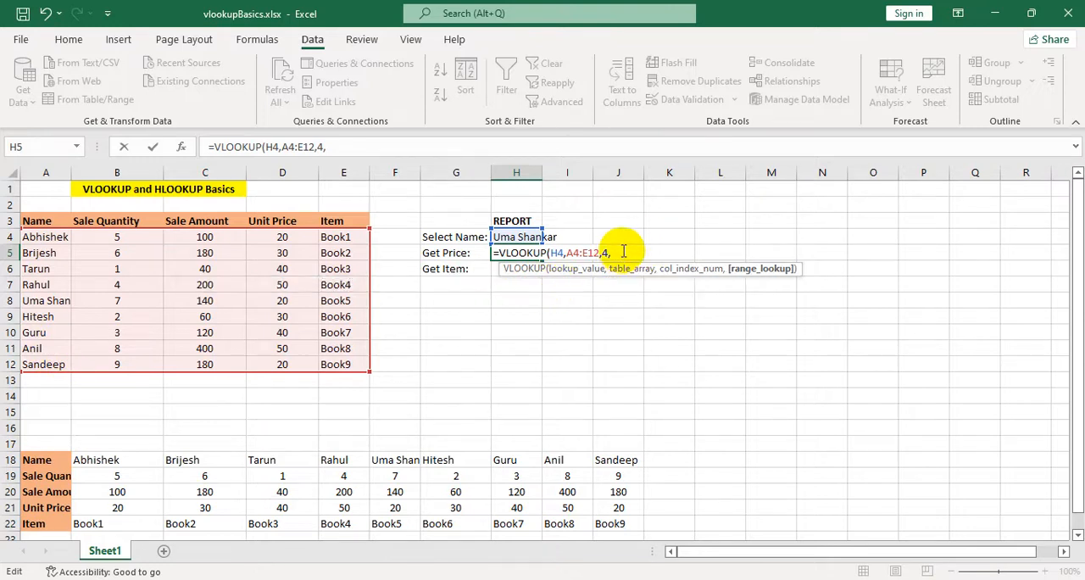
text(false)
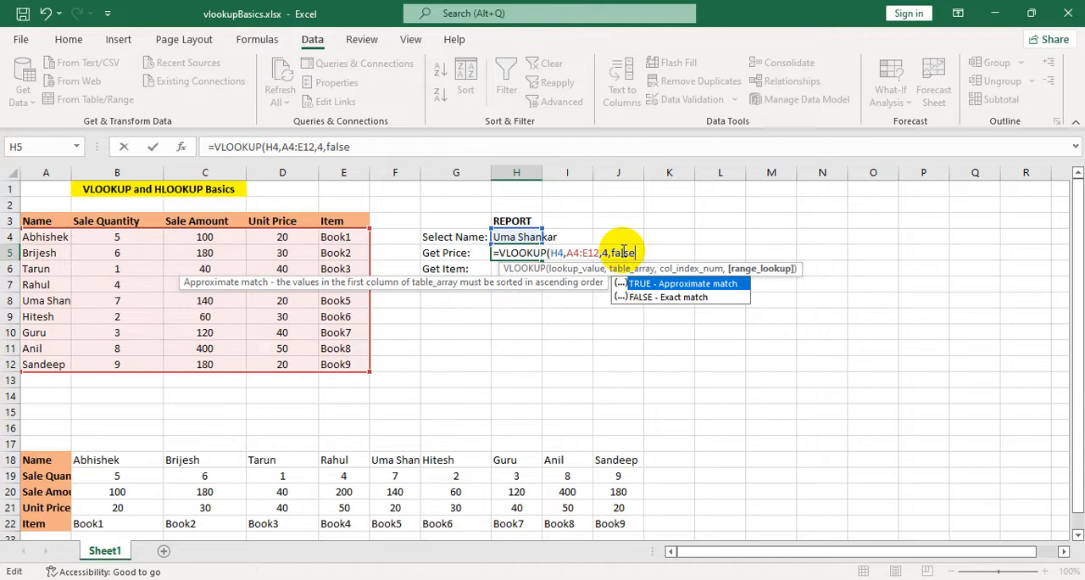
text())
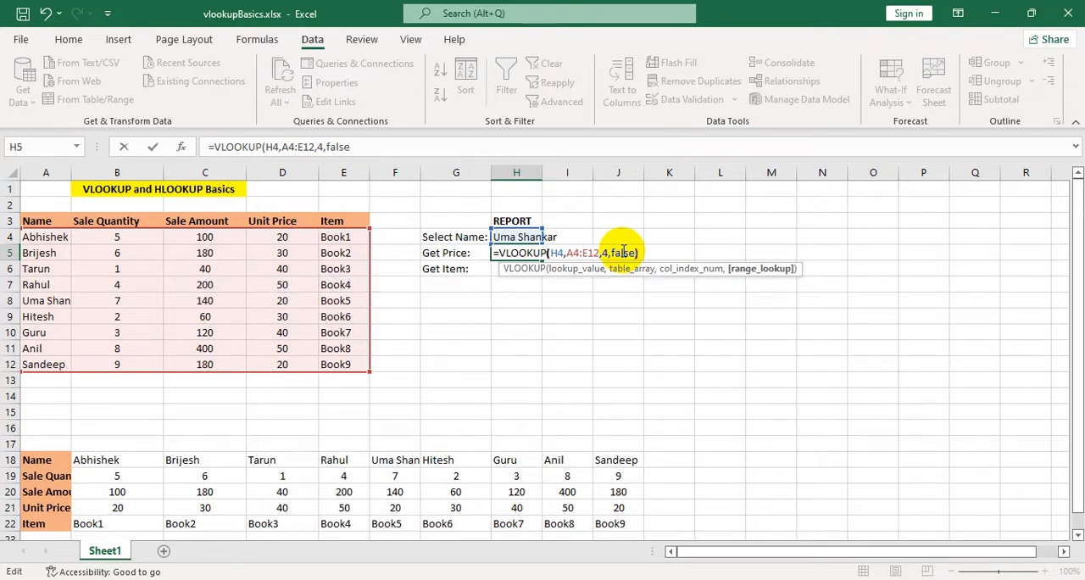
key(Return)
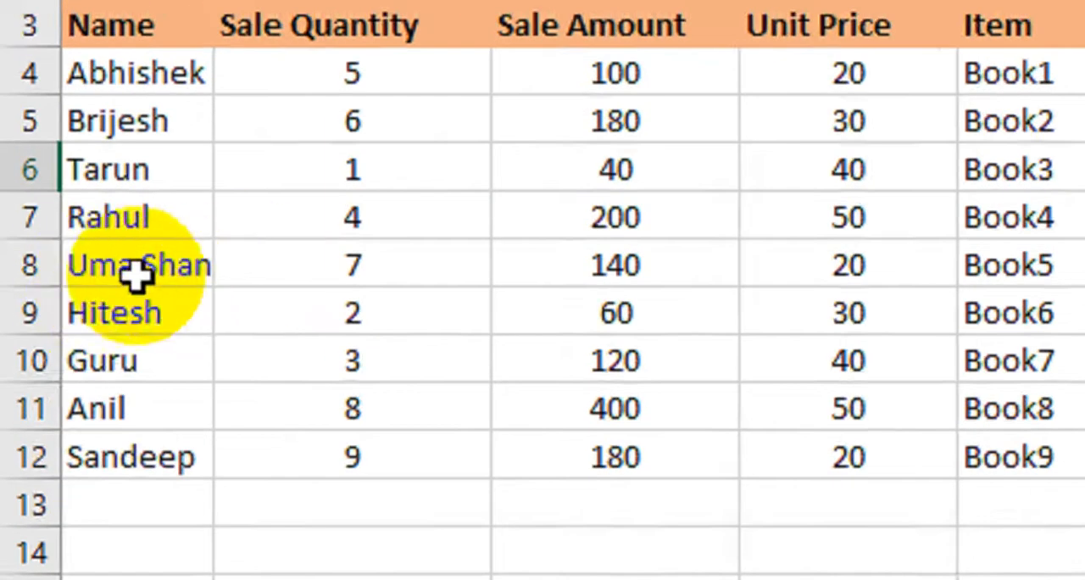
click(29, 265)
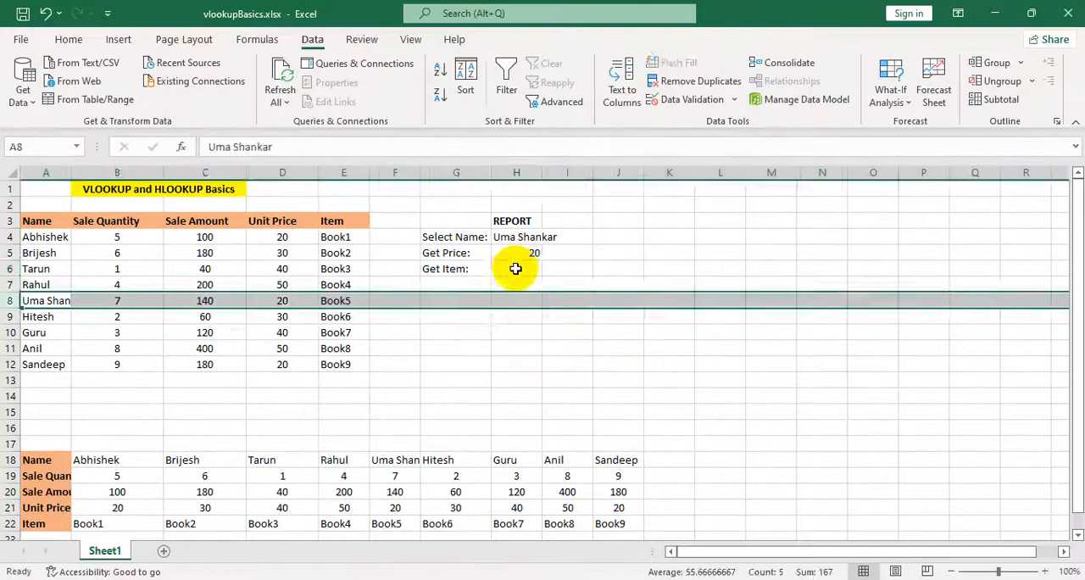
Begin a VLOOKUP formula in the Get Item cell H6 with lookup value H4 and table array A4:E12.
click(574, 263)
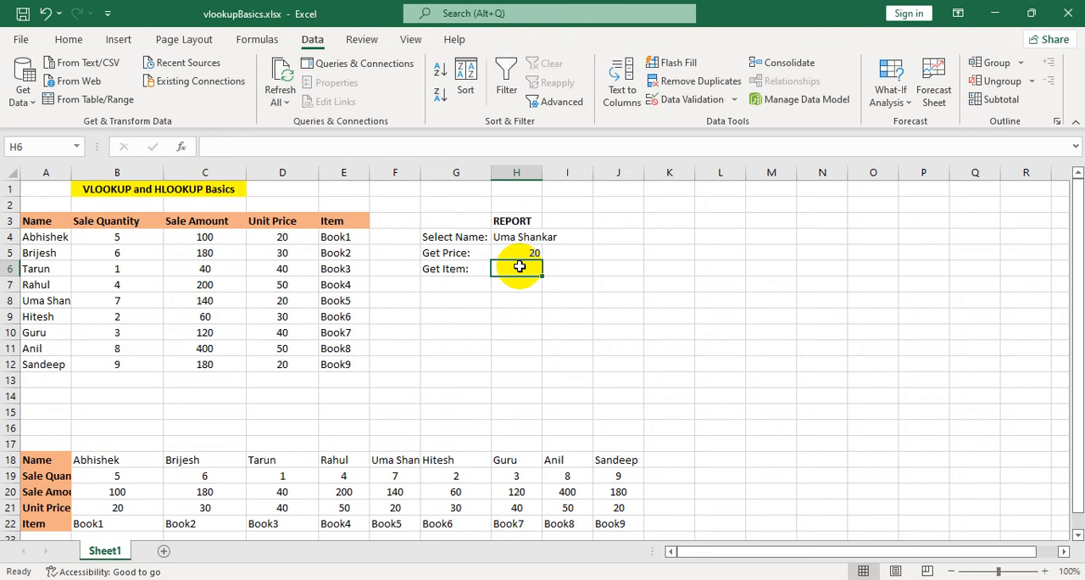
text(=)
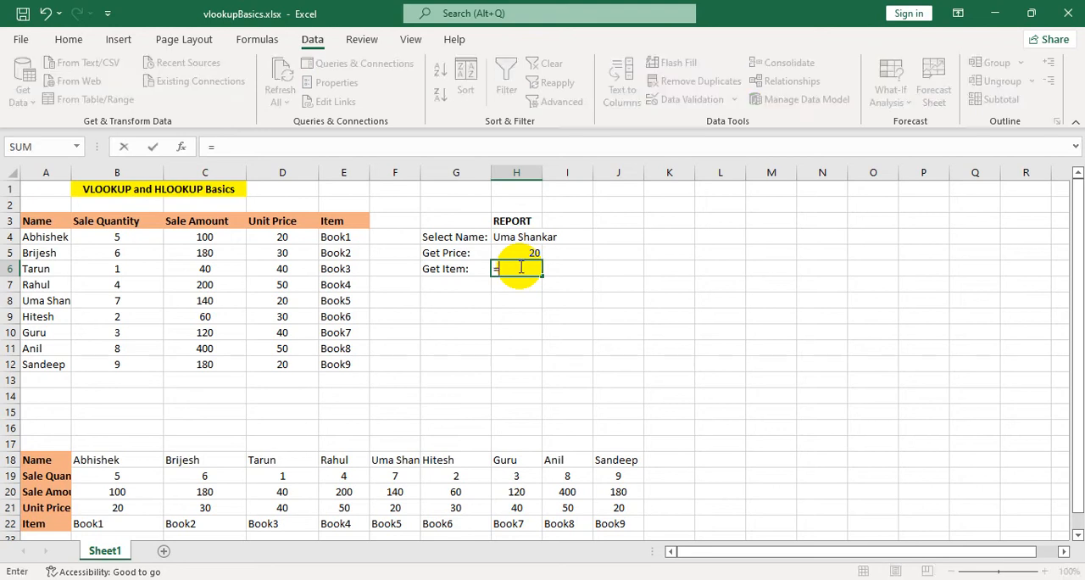
text(vlook)
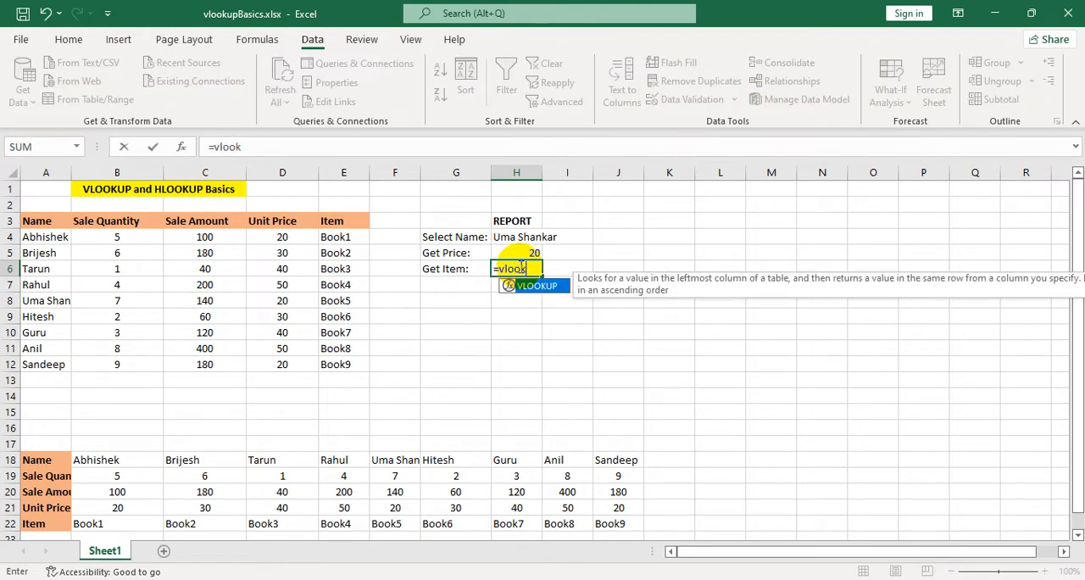
double_click(525, 288)
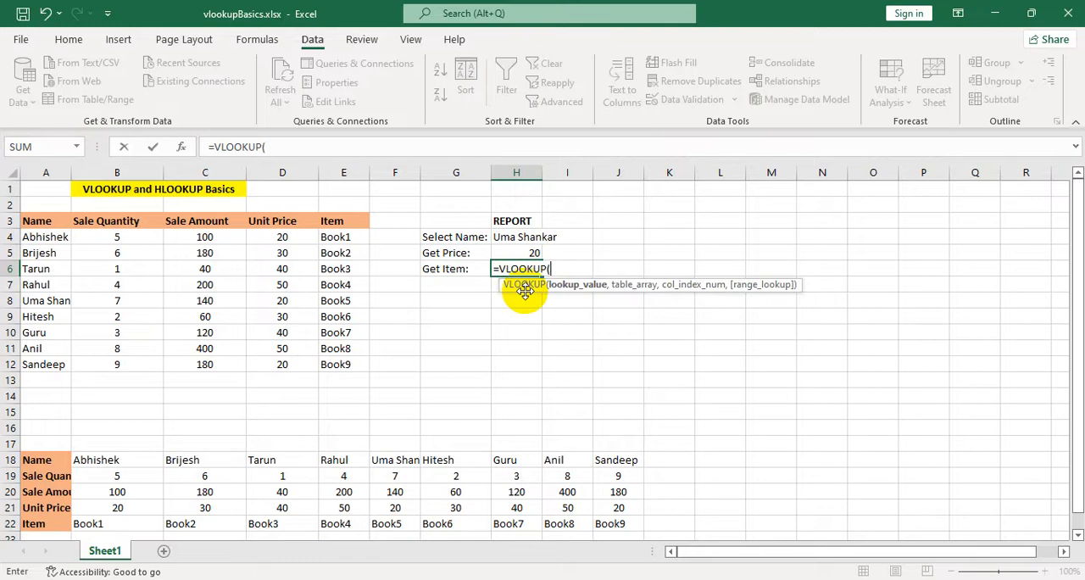
click(525, 237)
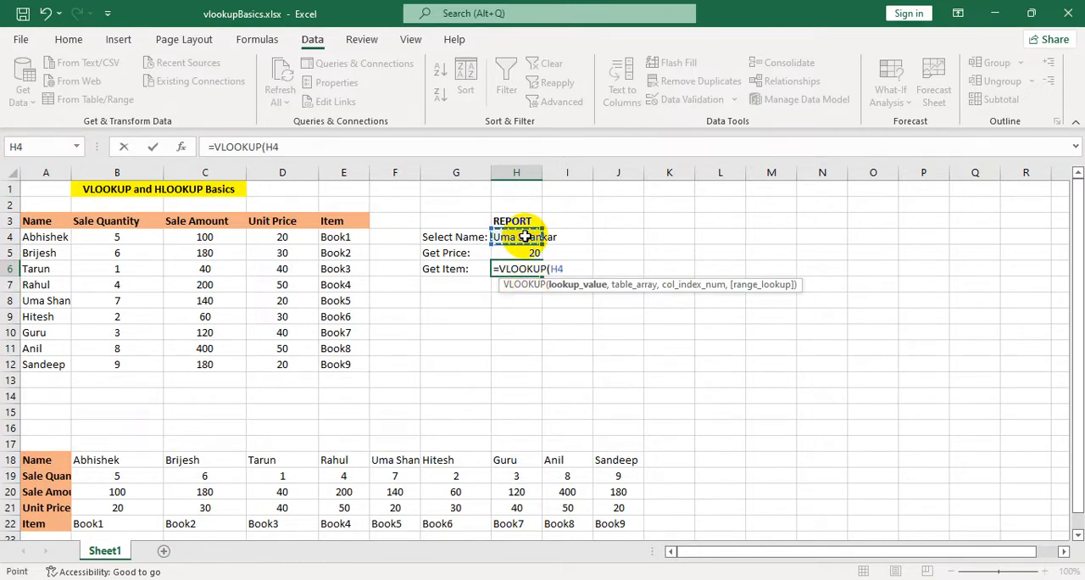
text(,)
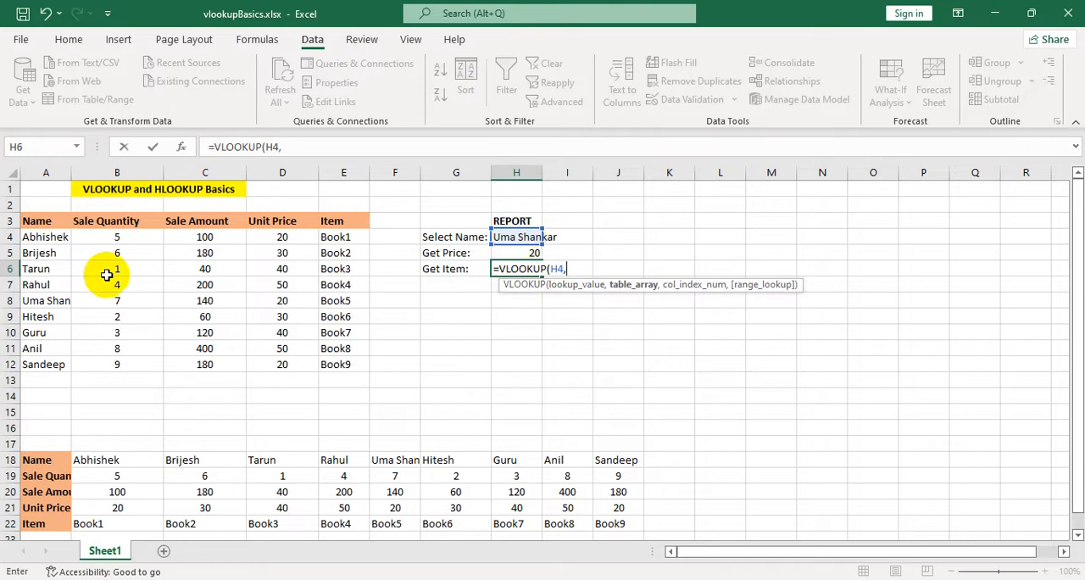
drag(42, 237, 360, 354)
Complete the H6 VLOOKUP over A4:E12 with column index 5 and false for exact match, and highlight row 8 to check the item.
text(,5)
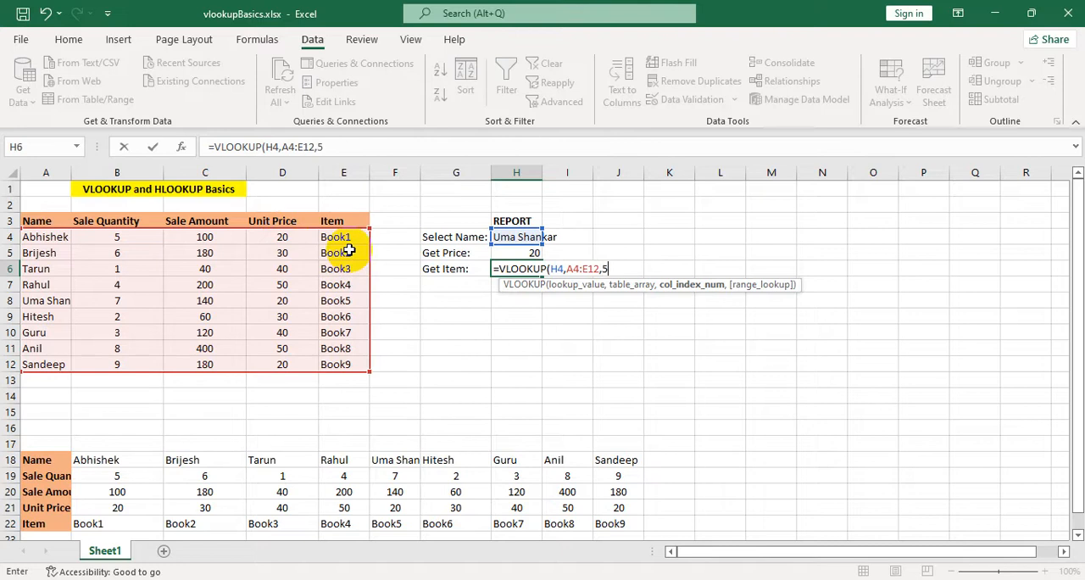
text(,false)
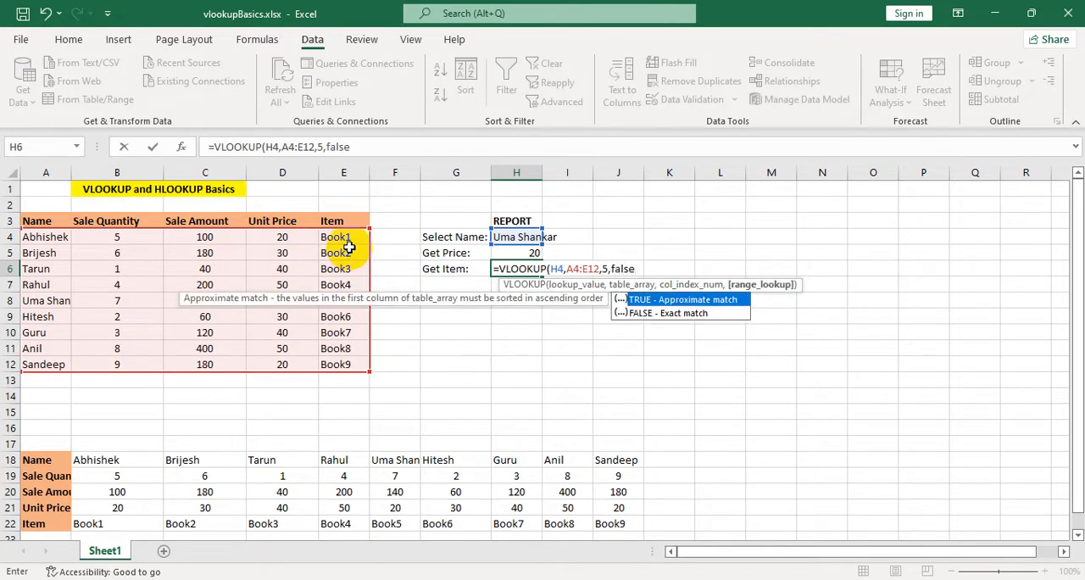
text())
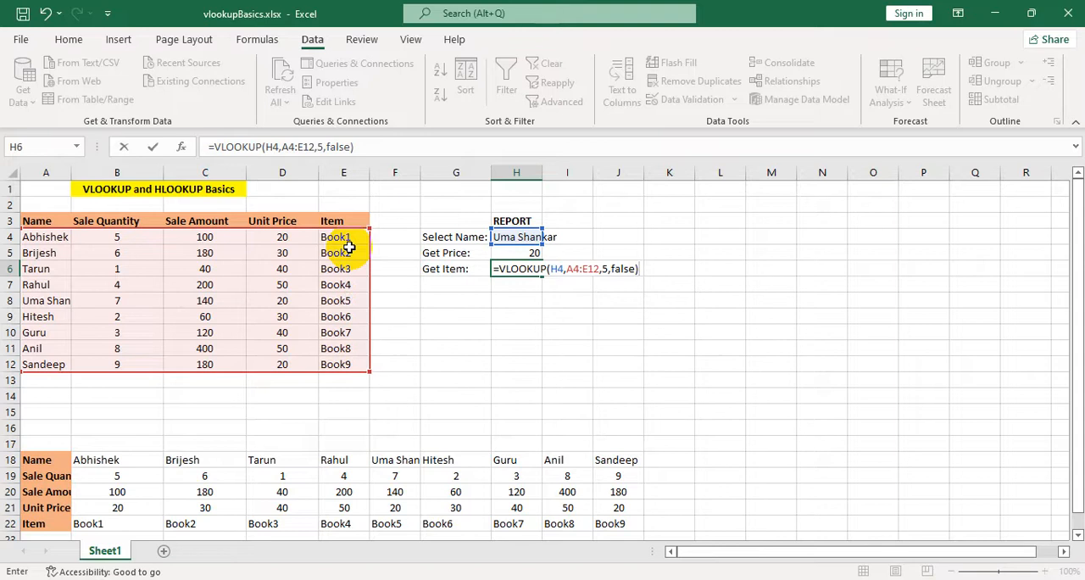
key(Return)
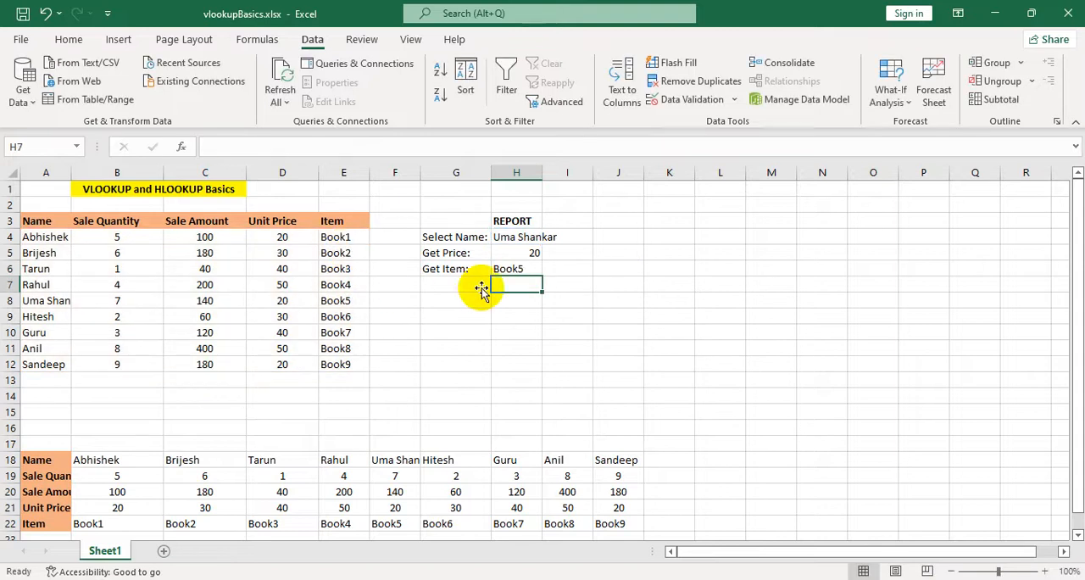
click(506, 270)
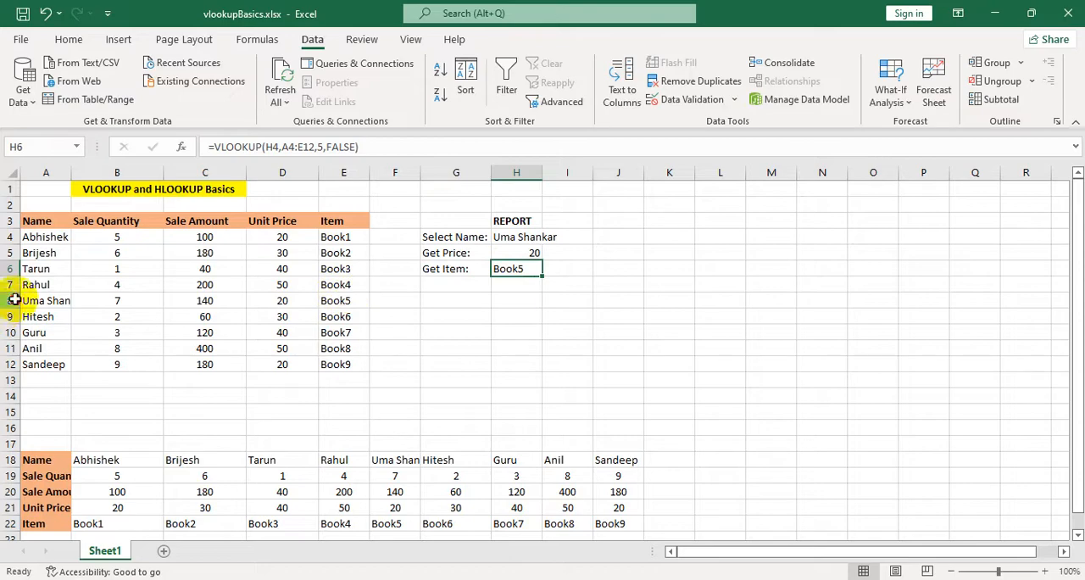
click(14, 299)
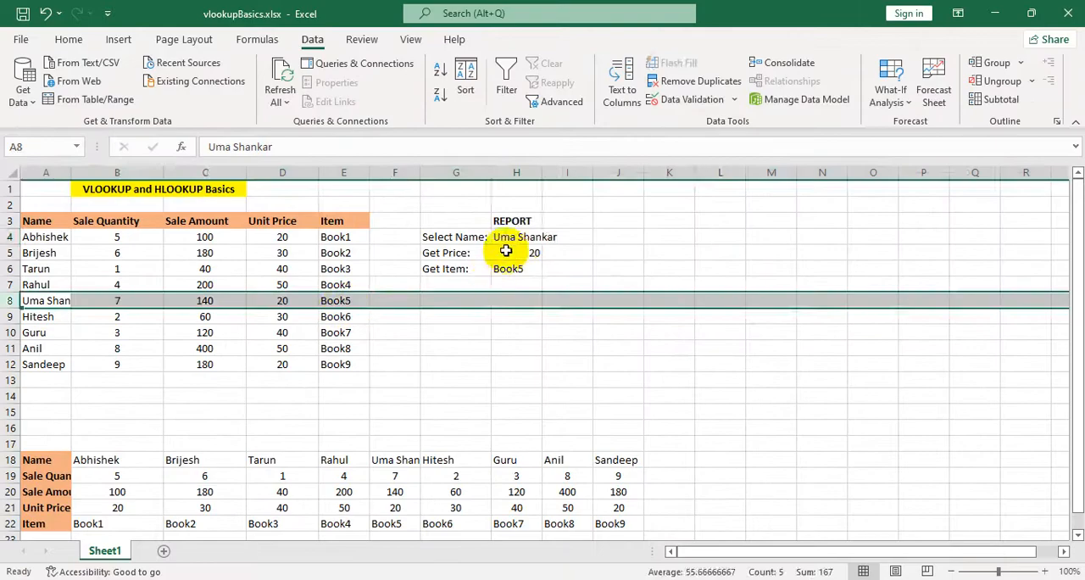
Change the H4 drop-down selection to the seventh name, and highlight row 10 and the report block to check the returned price and item.
click(539, 232)
click(550, 238)
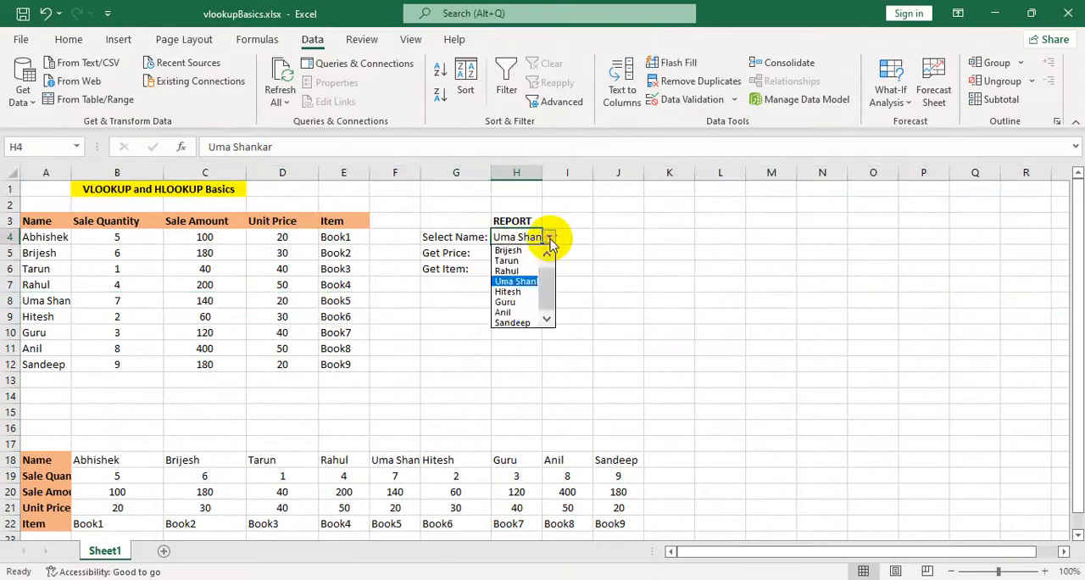
click(523, 304)
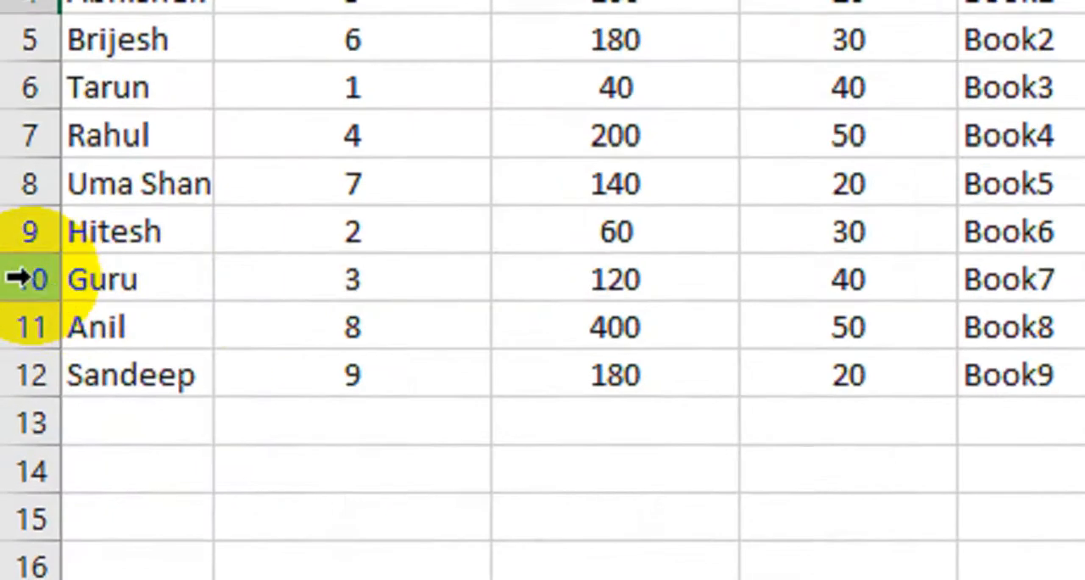
click(8, 333)
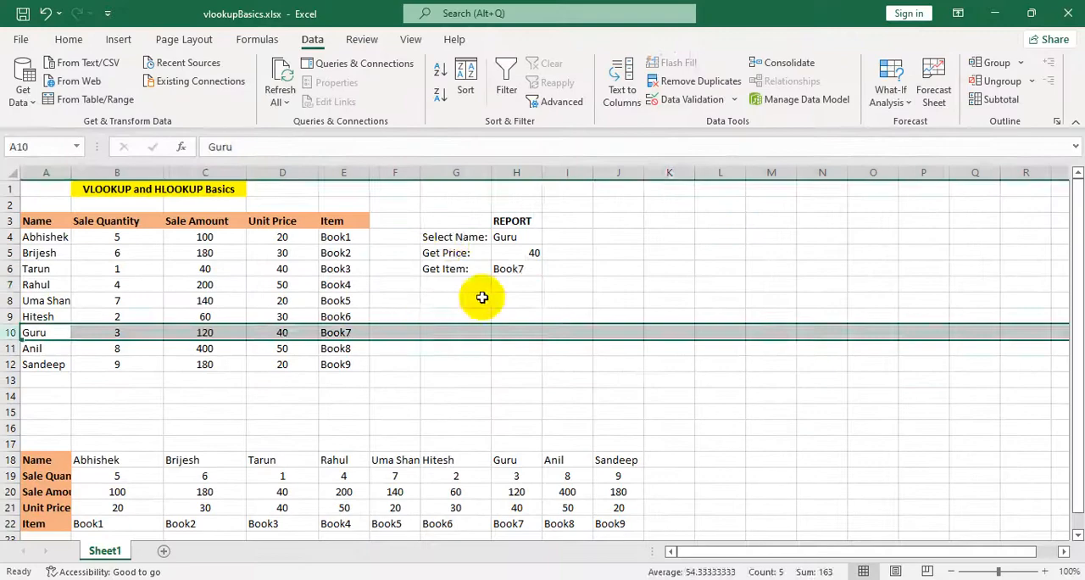
click(514, 285)
drag(447, 239, 557, 286)
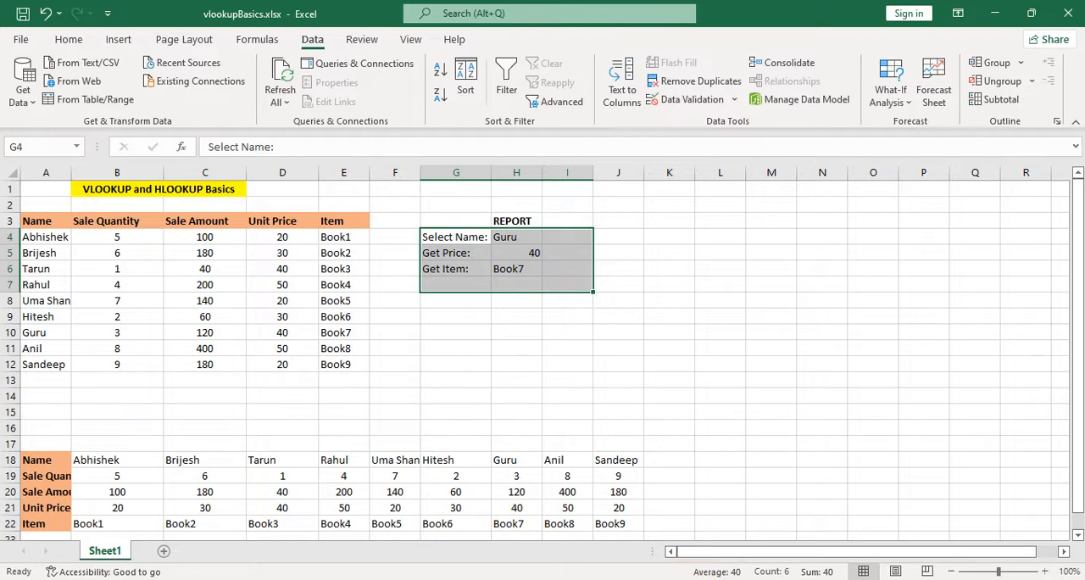
Copy the report block G3:H6 and paste it below the transposed table, starting at cell B26.
scroll(476, 555, down, 2)
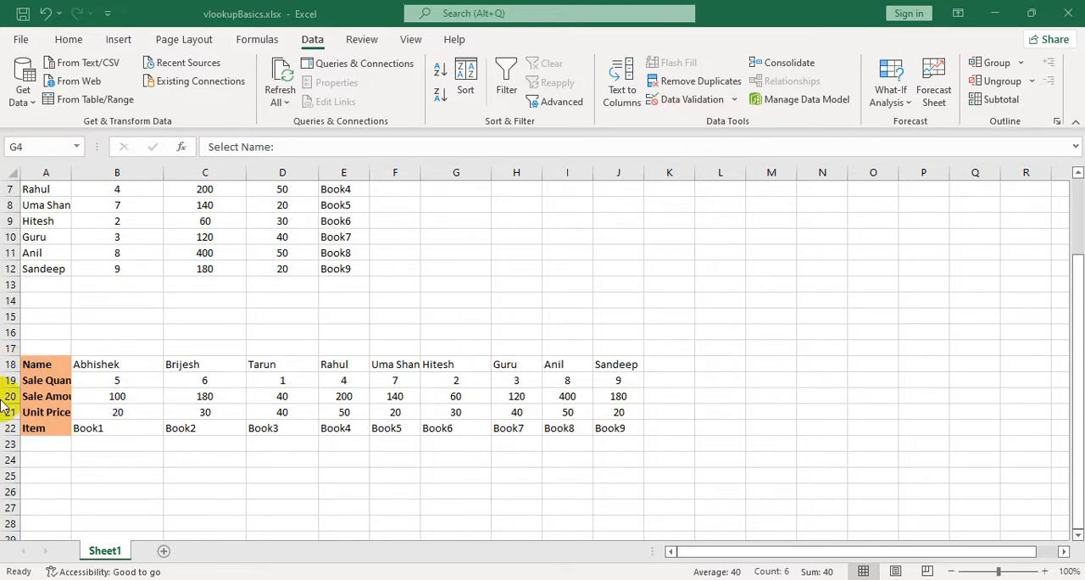
scroll(458, 439, down, 1)
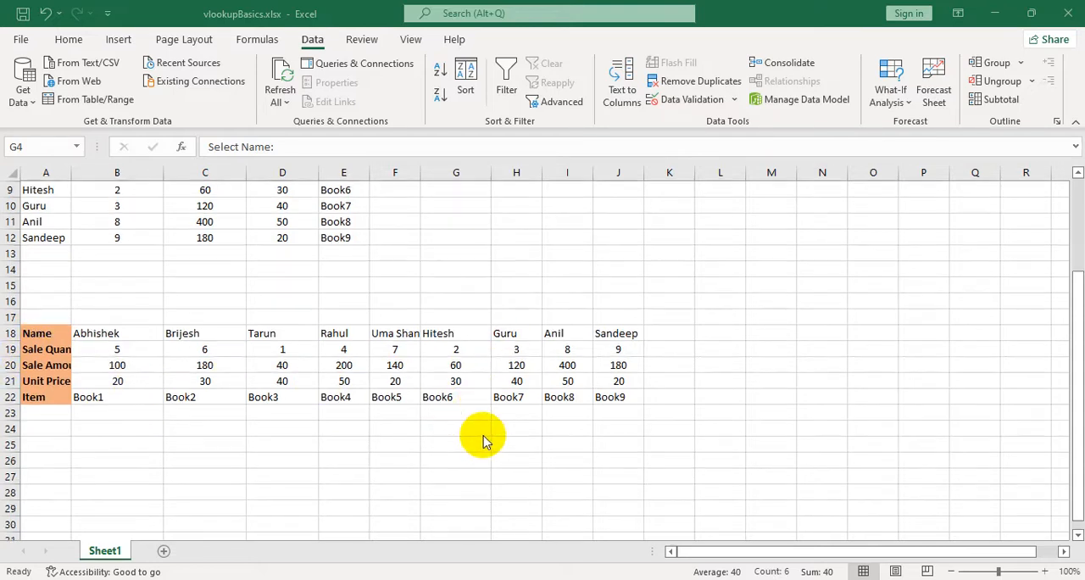
click(225, 430)
scroll(369, 475, up, 3)
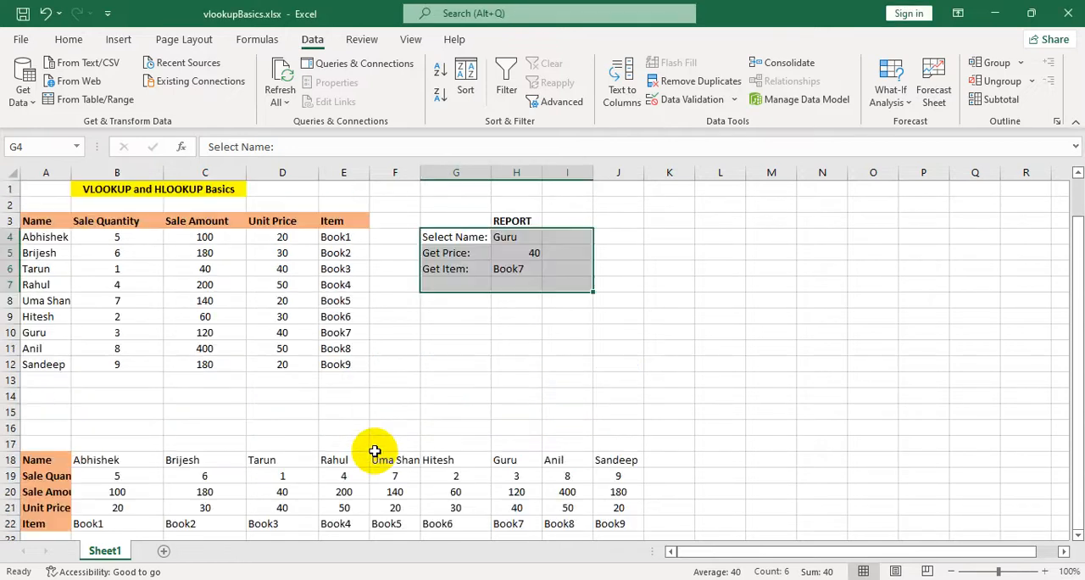
click(618, 412)
click(499, 219)
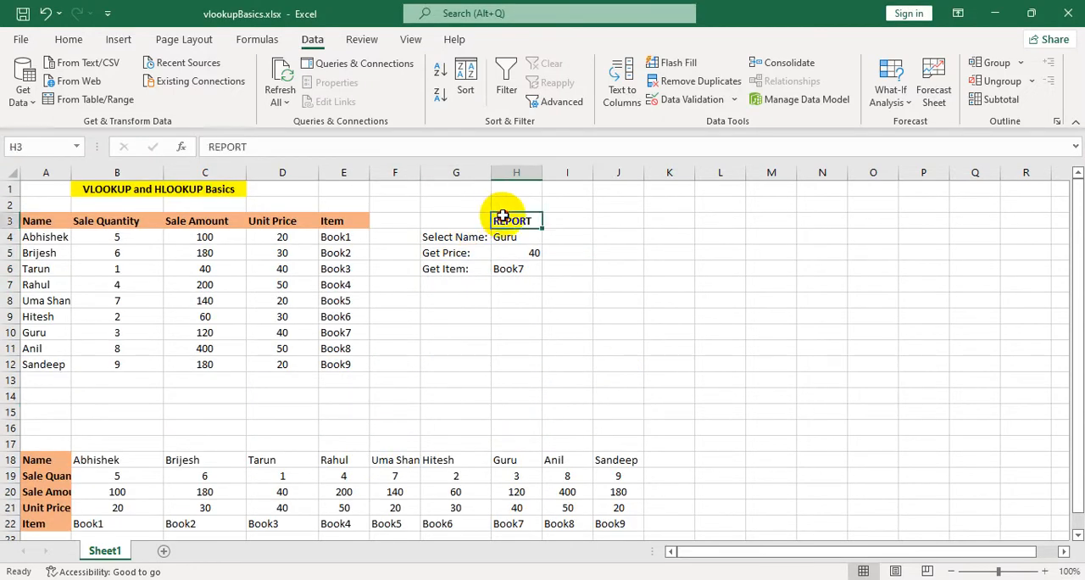
click(449, 234)
click(458, 221)
drag(459, 221, 516, 266)
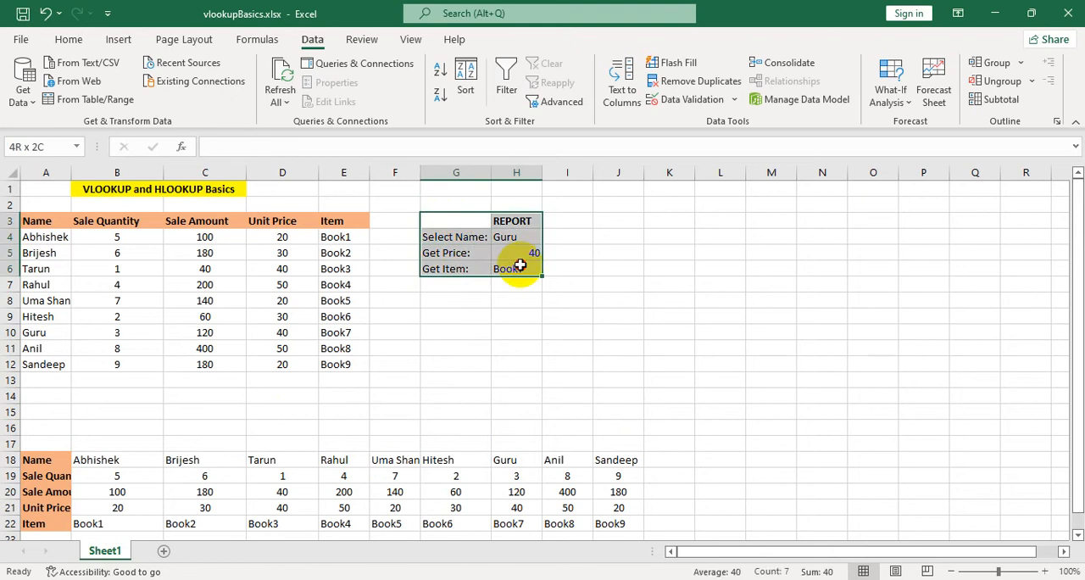
key(ctrl+c)
scroll(375, 386, down, 3)
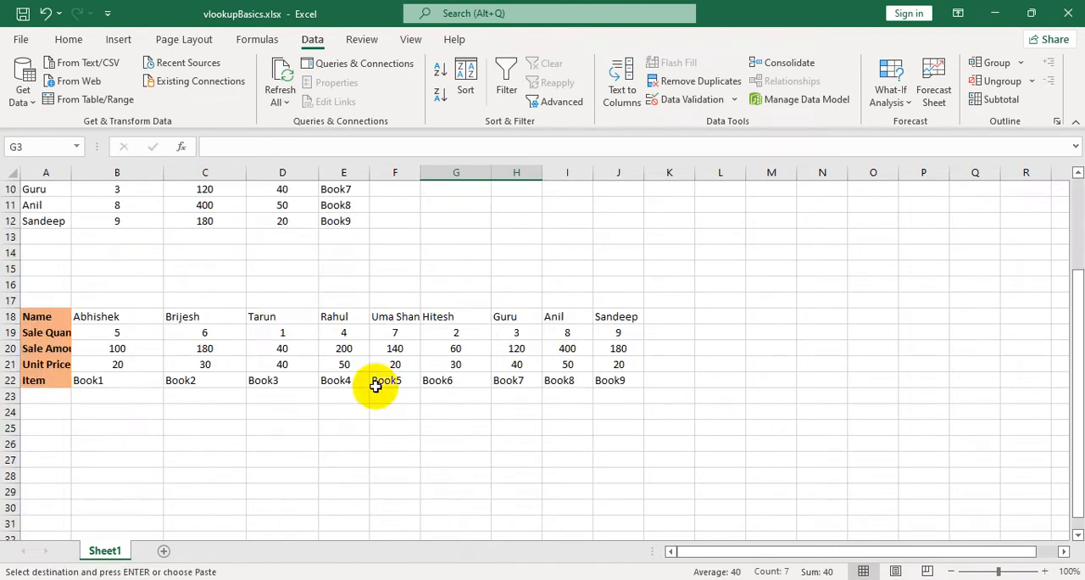
click(128, 441)
key(ctrl+v)
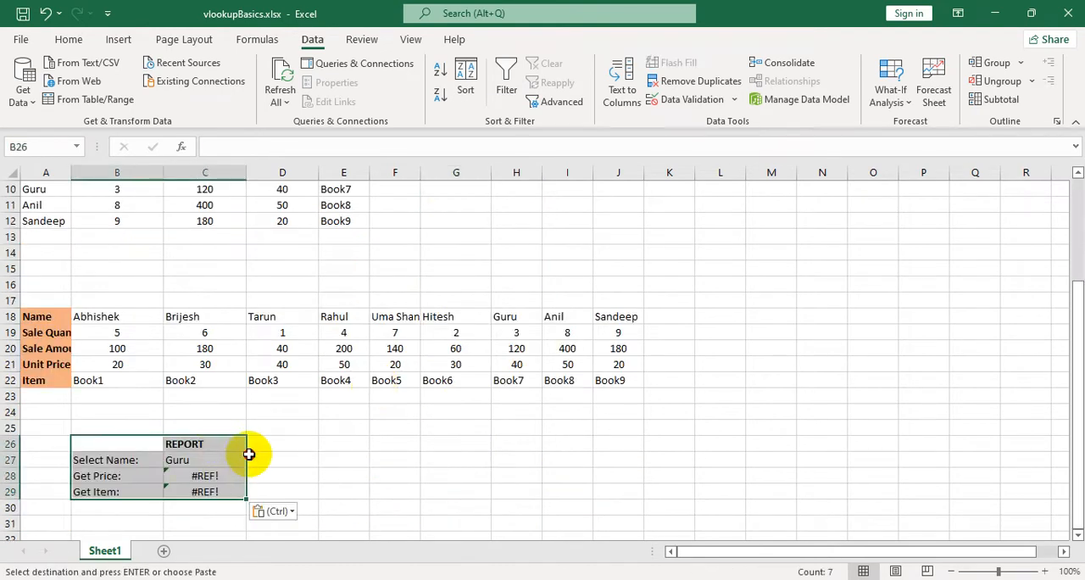
Clear the pasted Get Price and Get Item formulas from cells C28:C29.
click(253, 456)
drag(204, 475, 208, 489)
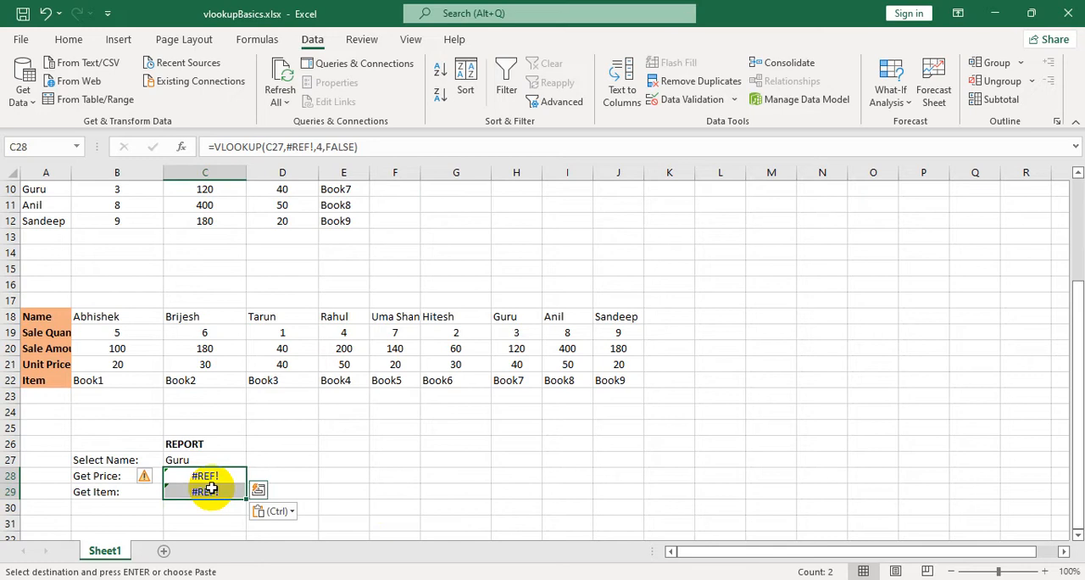
key(Delete)
Inspect the name list in the copied drop-down in C27 and leave its selection as is.
click(213, 458)
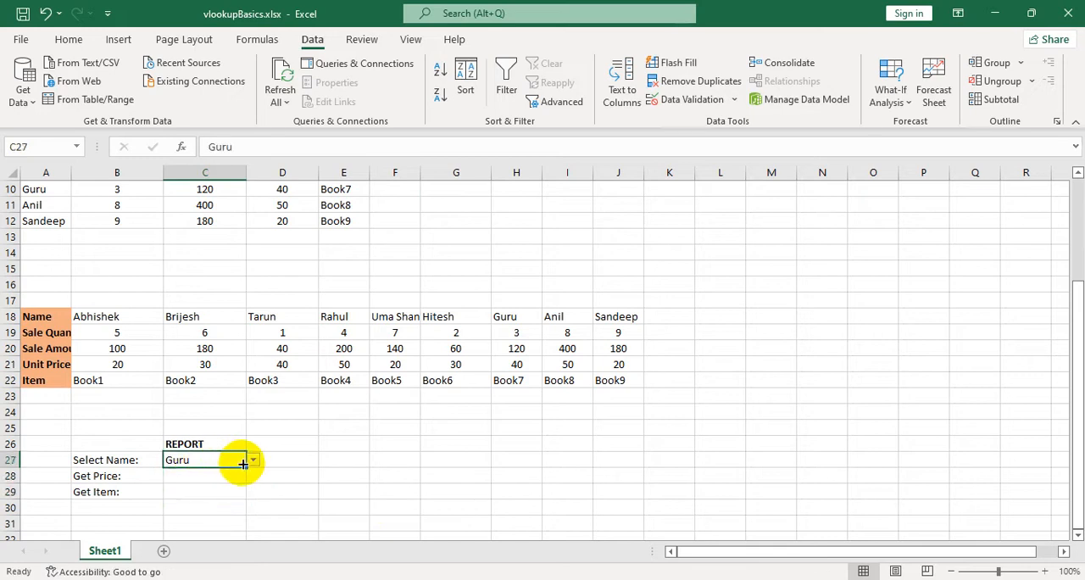
click(253, 460)
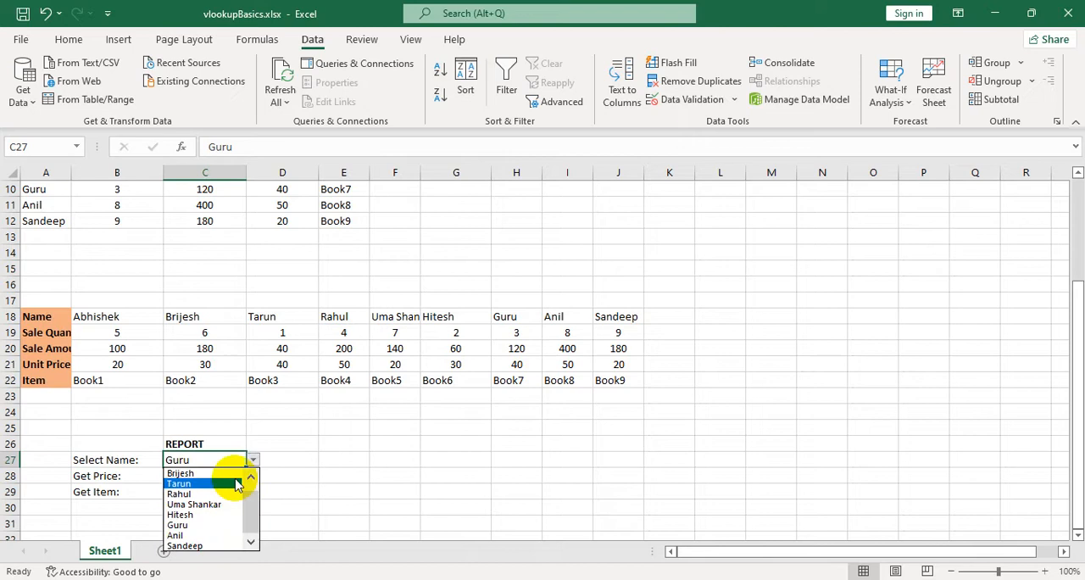
click(320, 477)
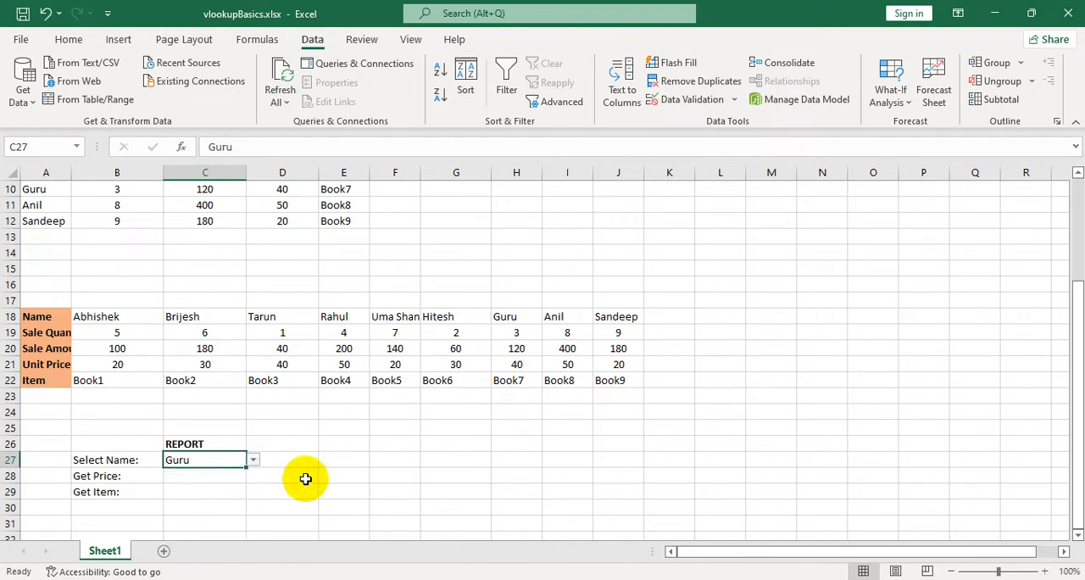
scroll(240, 482, up, 1)
scroll(240, 483, down, 1)
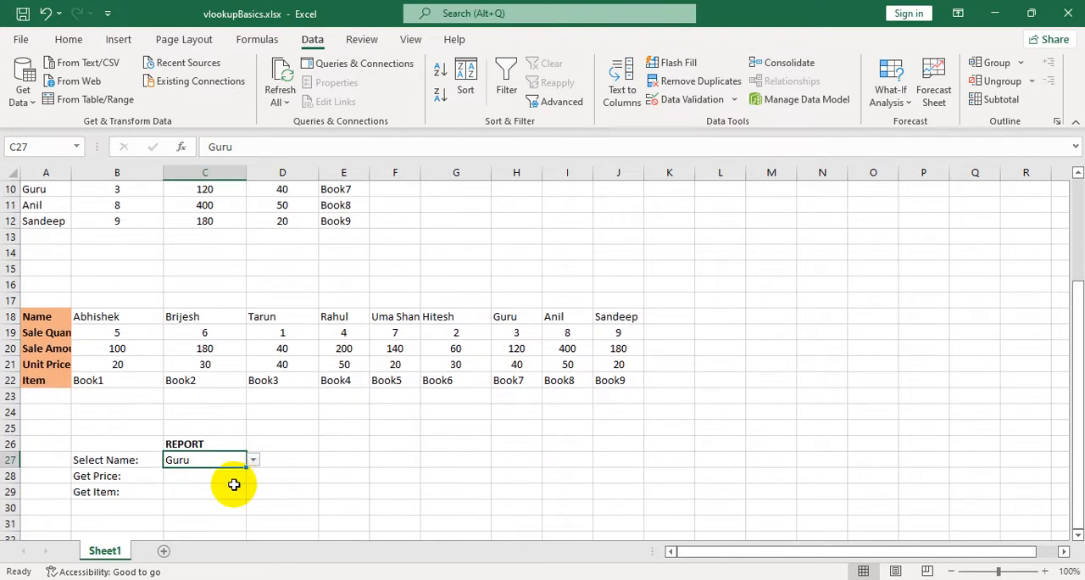
Widen column A to fit the transposed table's labels, and step through A18 to A22 to count the row positions.
click(200, 477)
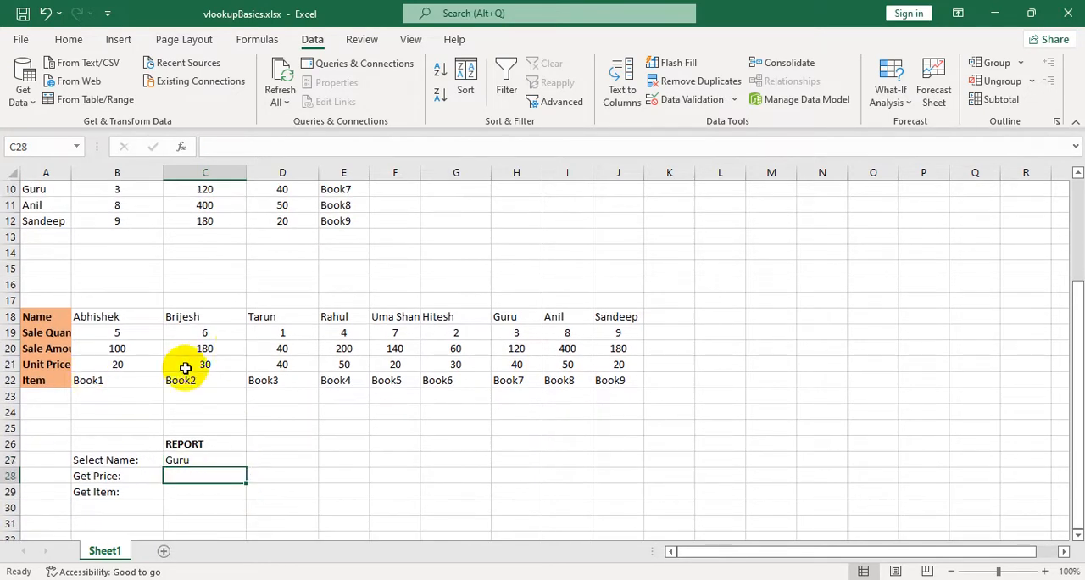
drag(67, 176, 108, 176)
click(59, 365)
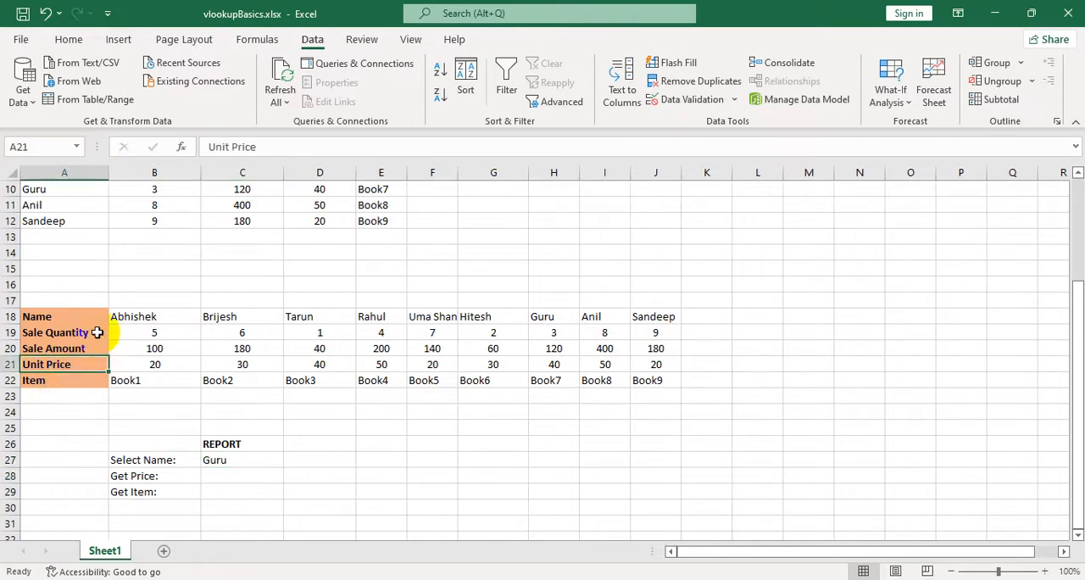
click(24, 316)
click(23, 332)
click(34, 348)
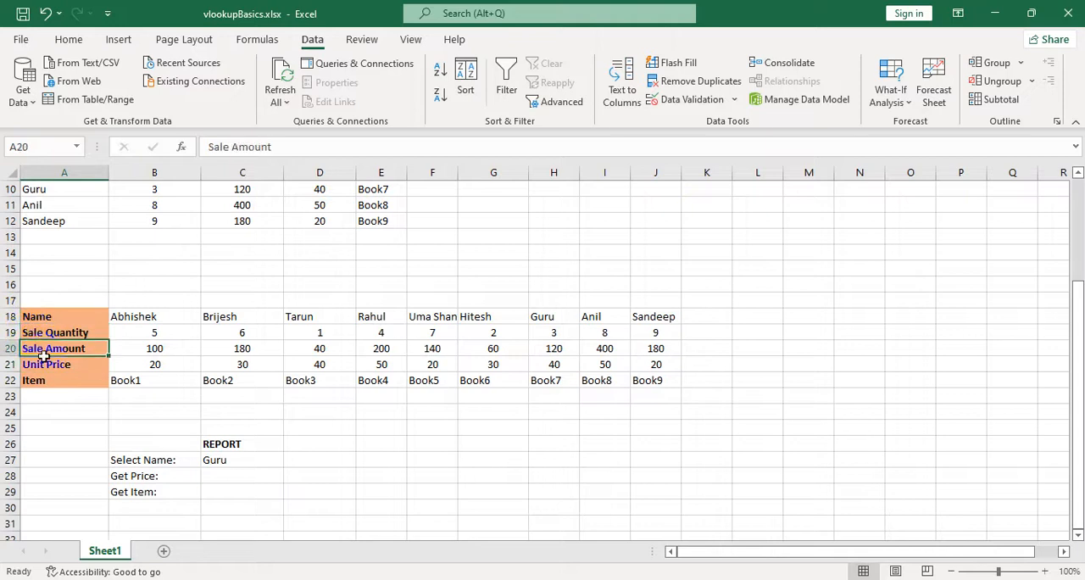
click(51, 364)
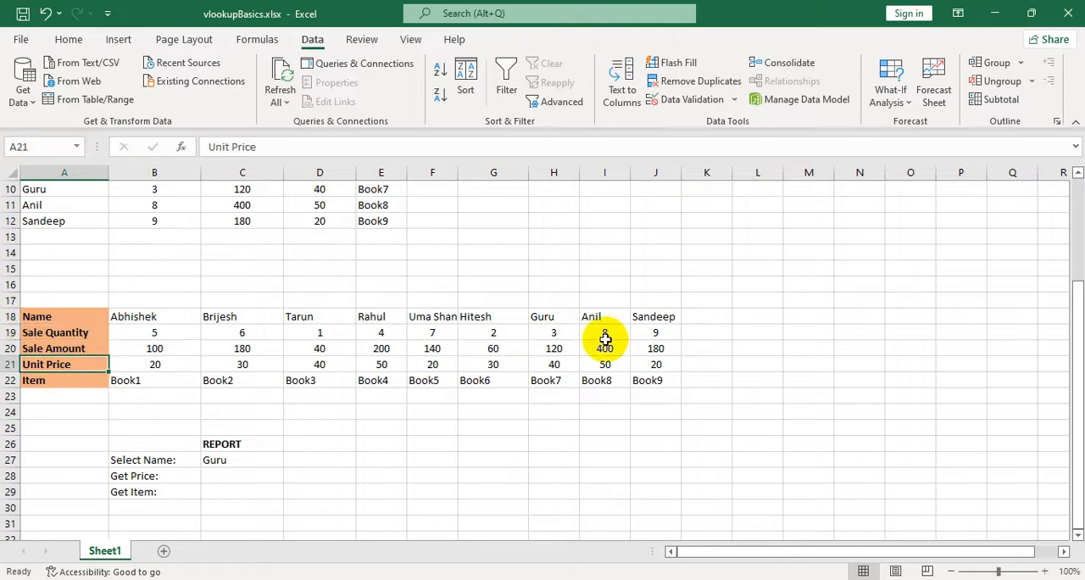
click(67, 387)
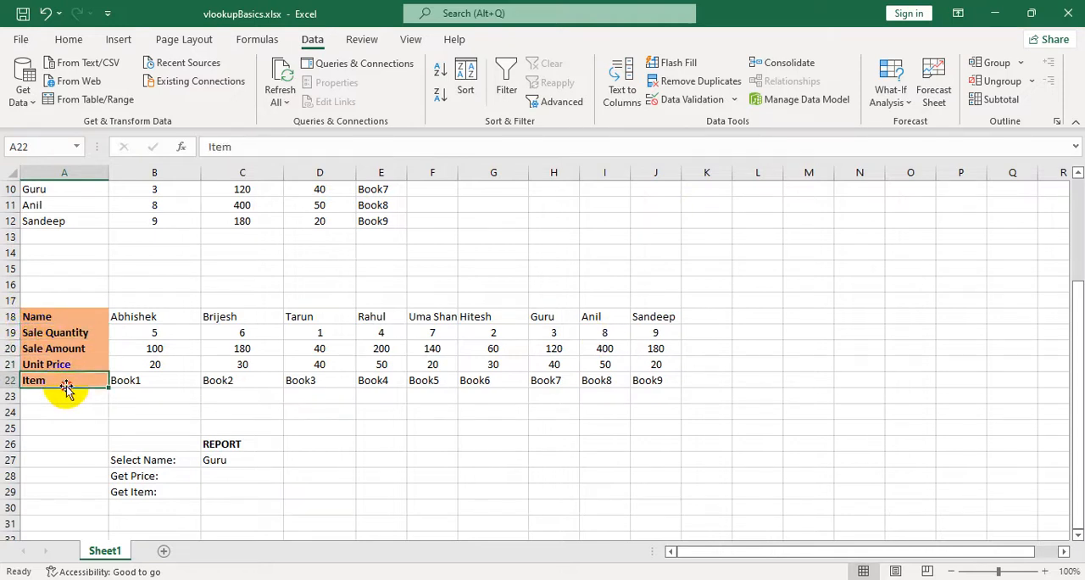
Begin an HLOOKUP formula in the Get Price cell C28 with lookup value C27 and table array B18:J22.
click(239, 462)
click(254, 477)
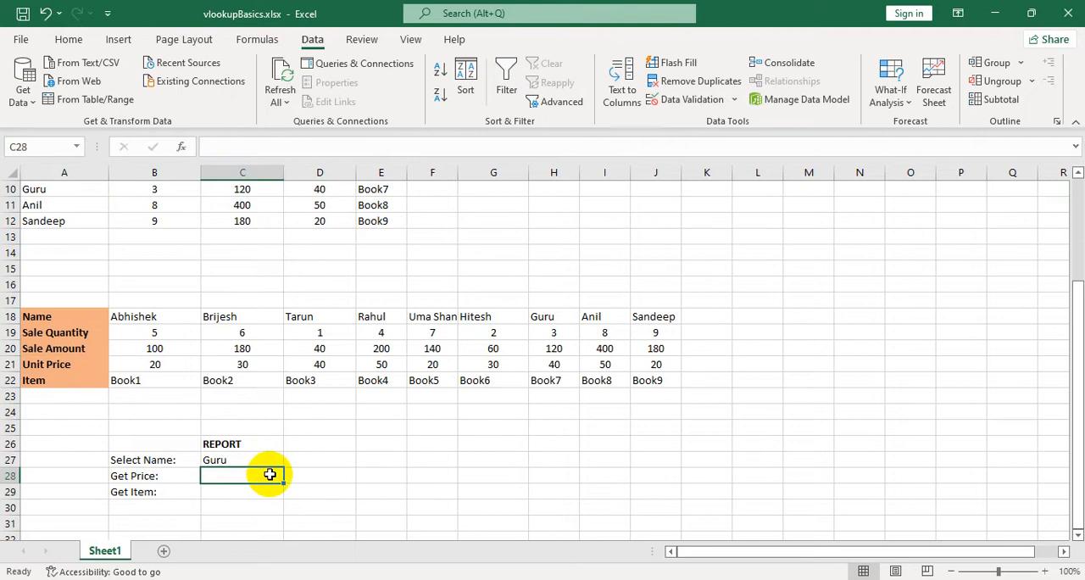
text(=hl)
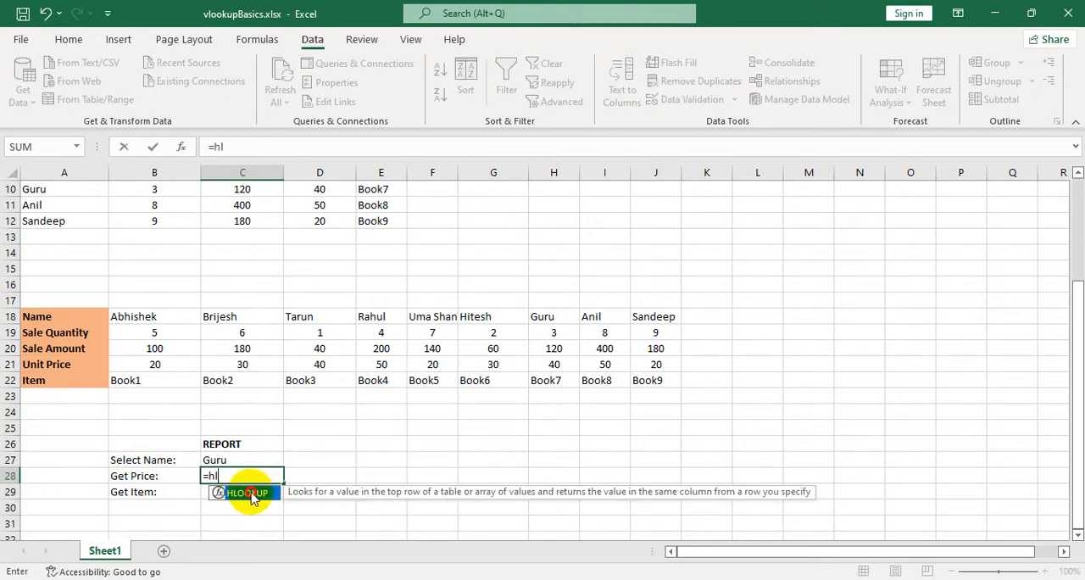
double_click(250, 494)
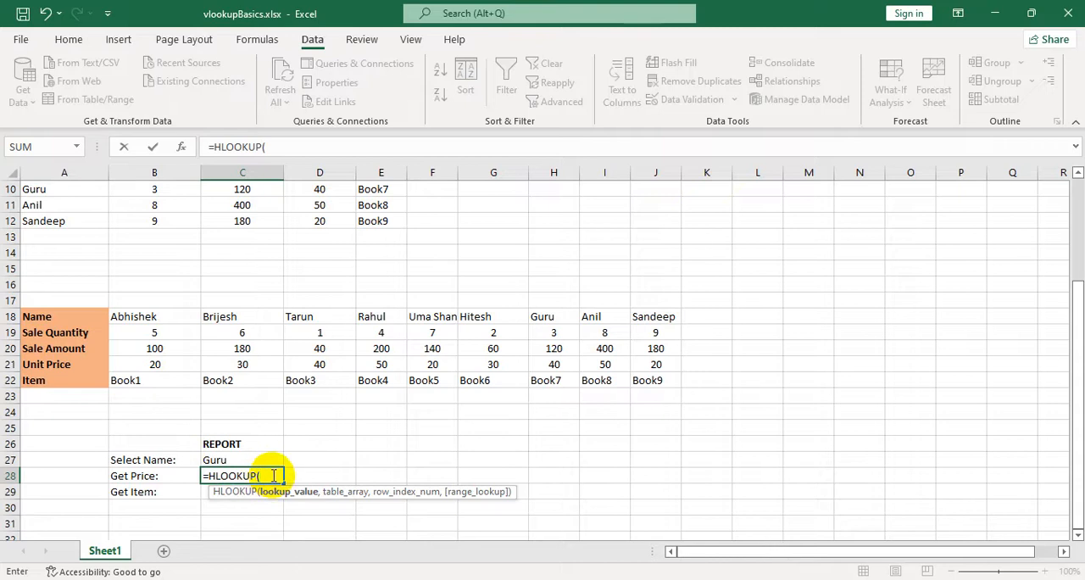
click(242, 458)
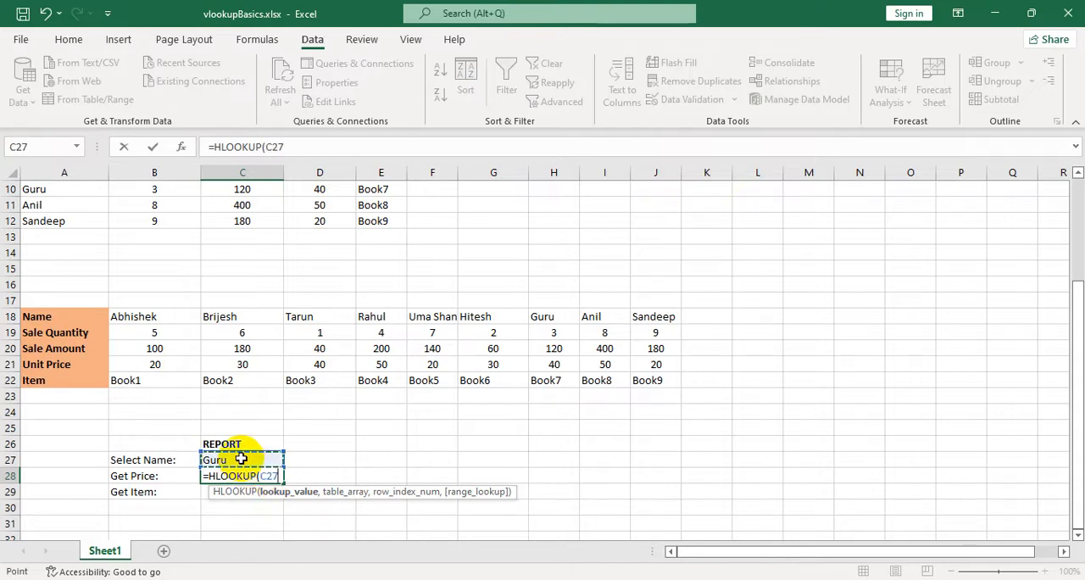
text(,)
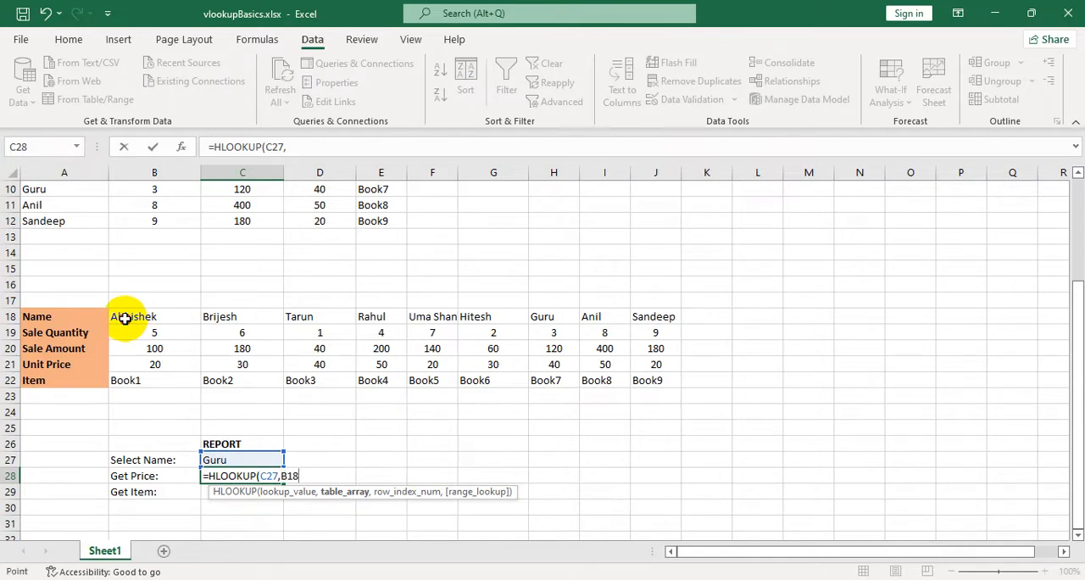
drag(125, 318, 655, 380)
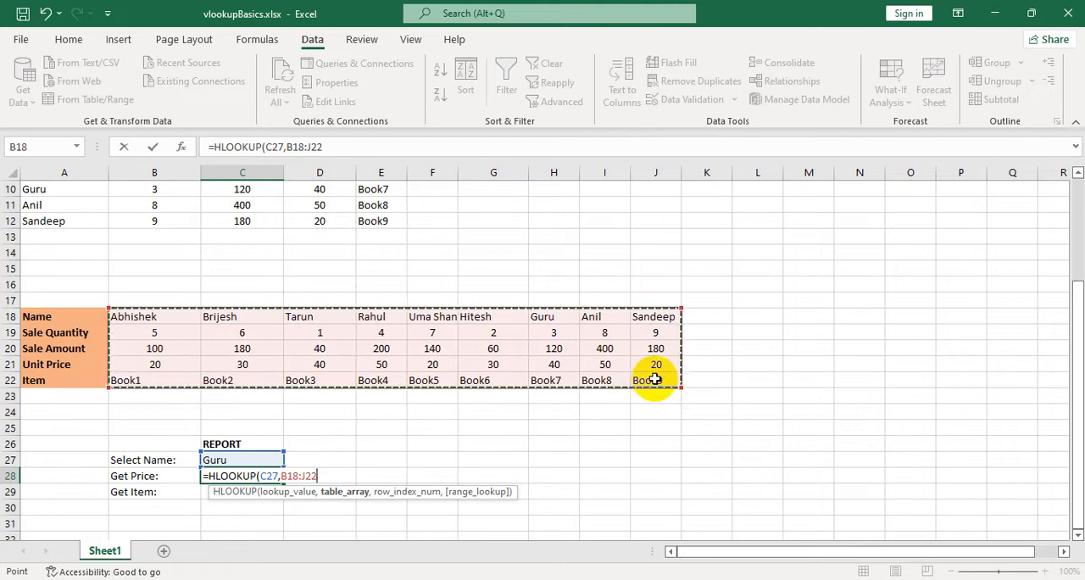
Complete the Get Price HLOOKUP in C28 with row index 4 and range lookup FALSE, and check the result against H18:H21.
text(,)
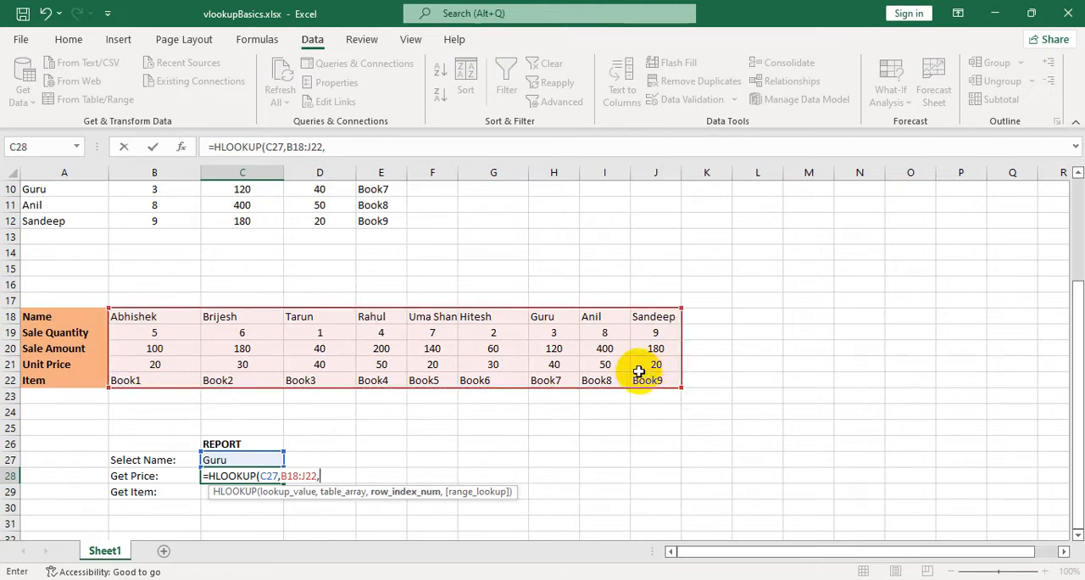
text(4,false)
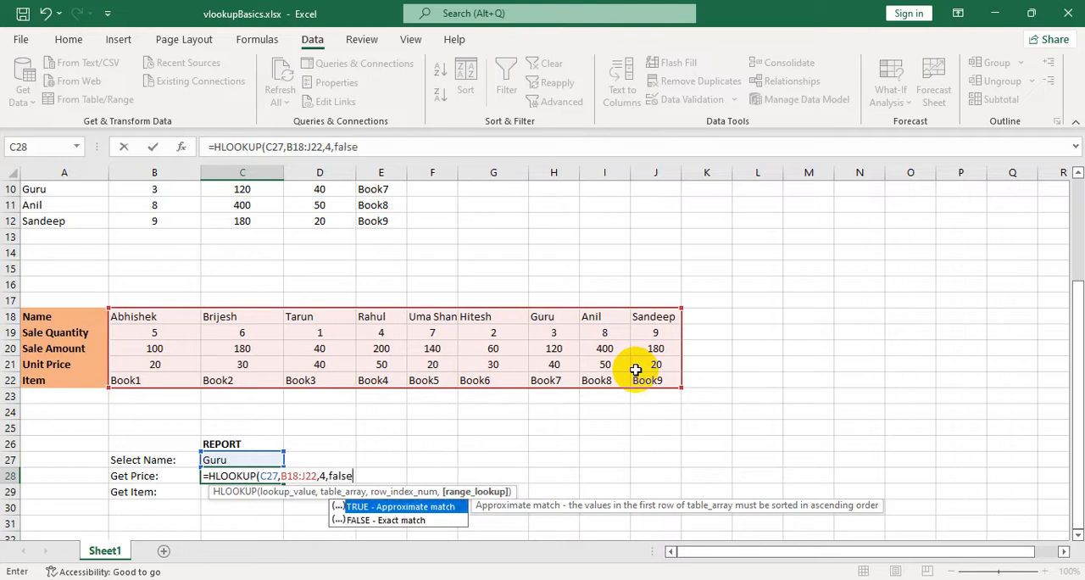
text())
key(Return)
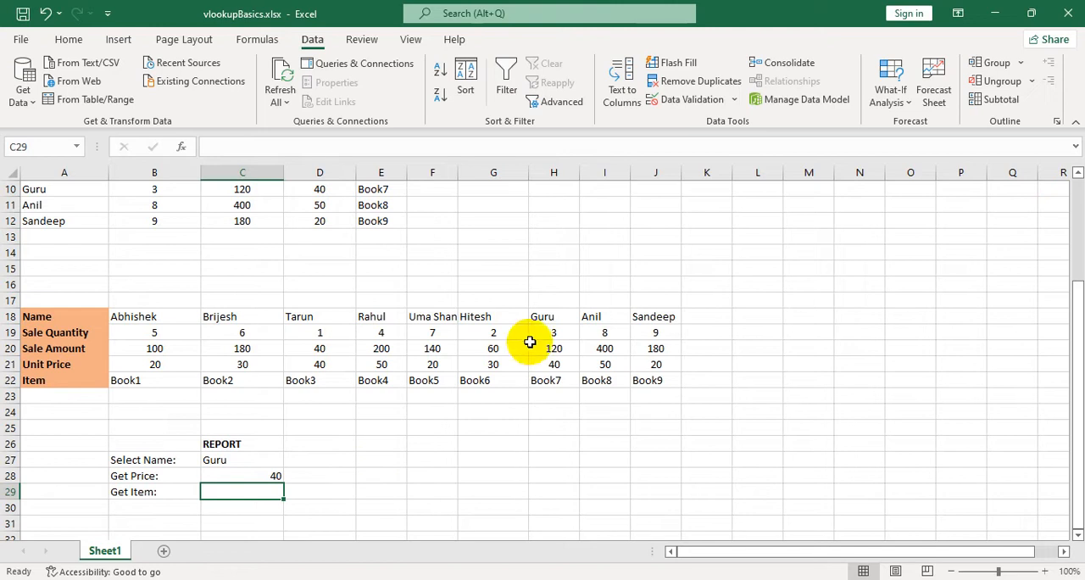
drag(552, 316, 561, 365)
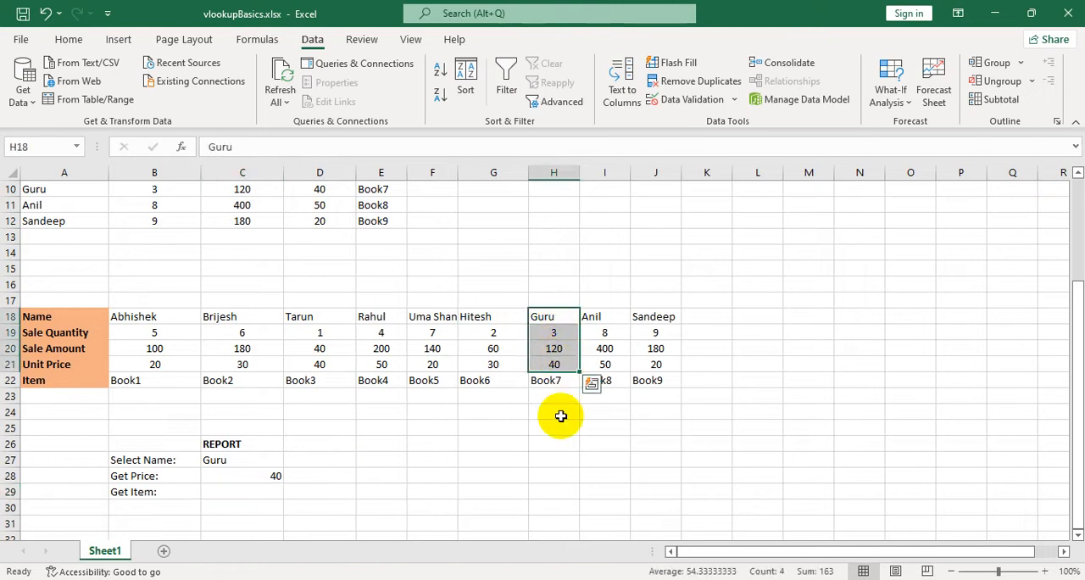
Enter =HLOOKUP(C27,B18:J22,5,FALSE) in the Get Item cell C29.
click(238, 492)
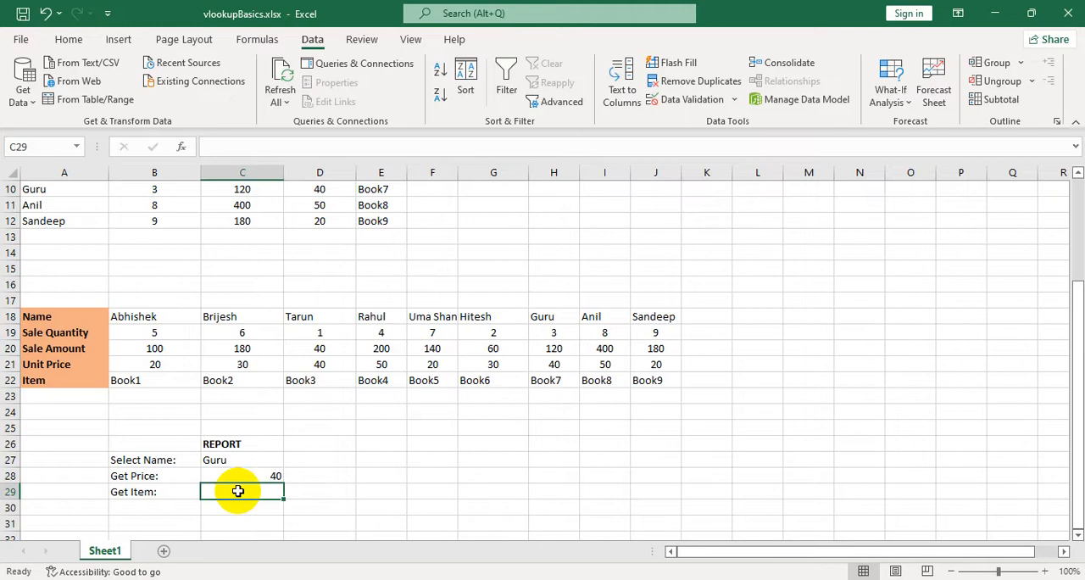
text(=)
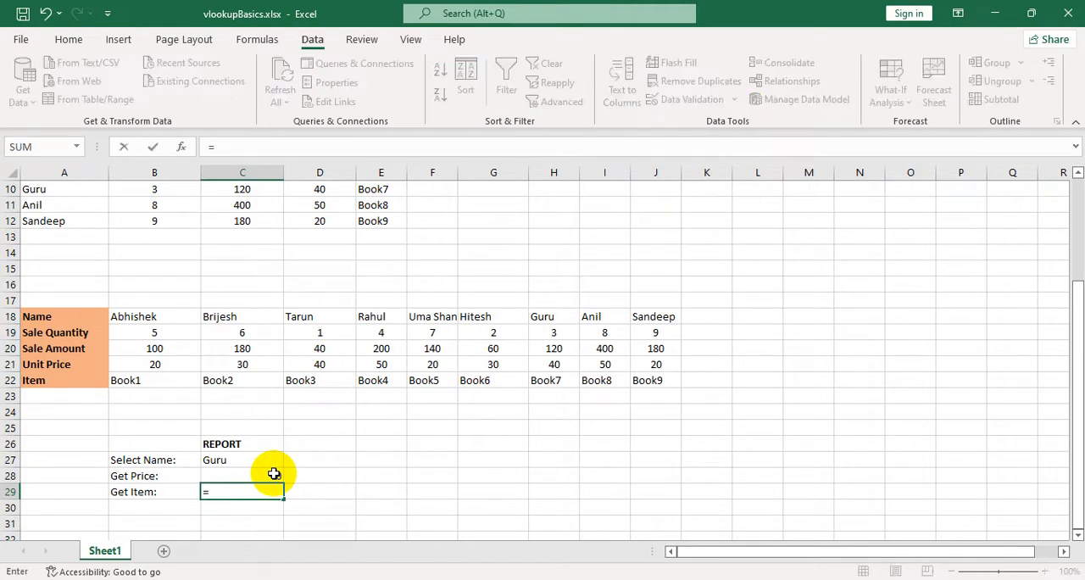
text(hlo)
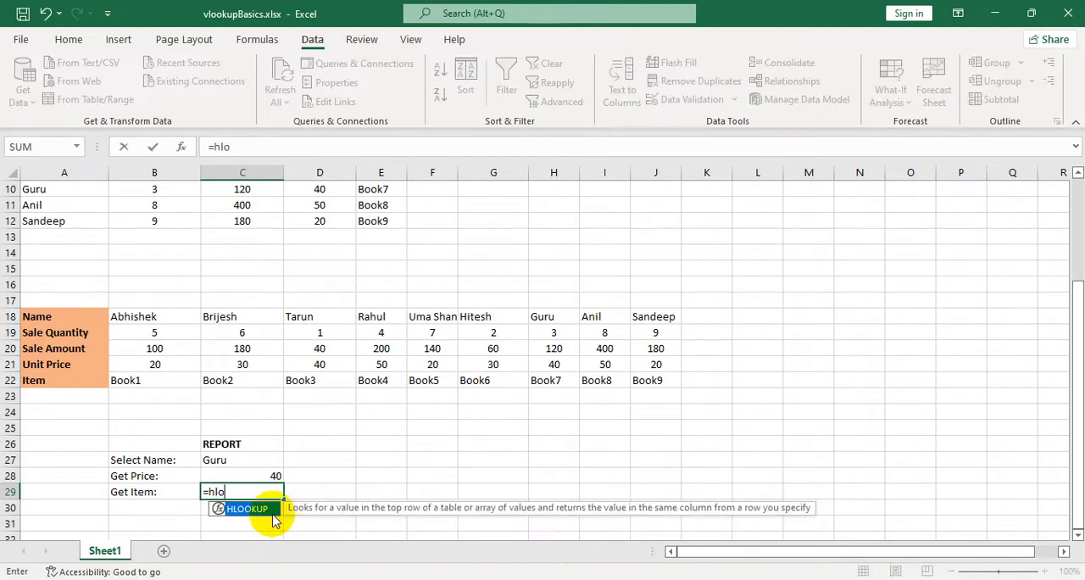
double_click(254, 510)
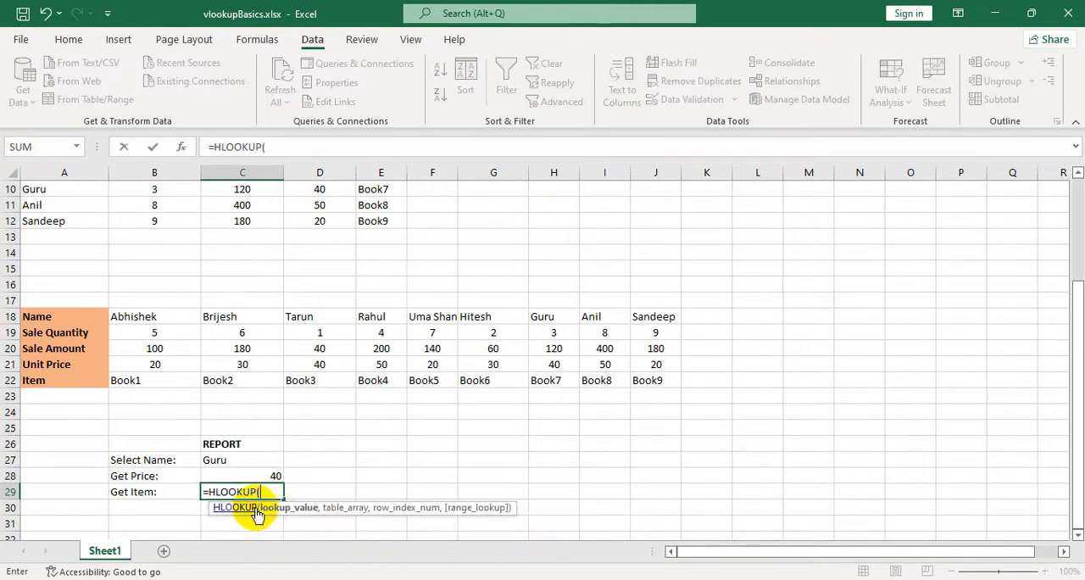
click(242, 460)
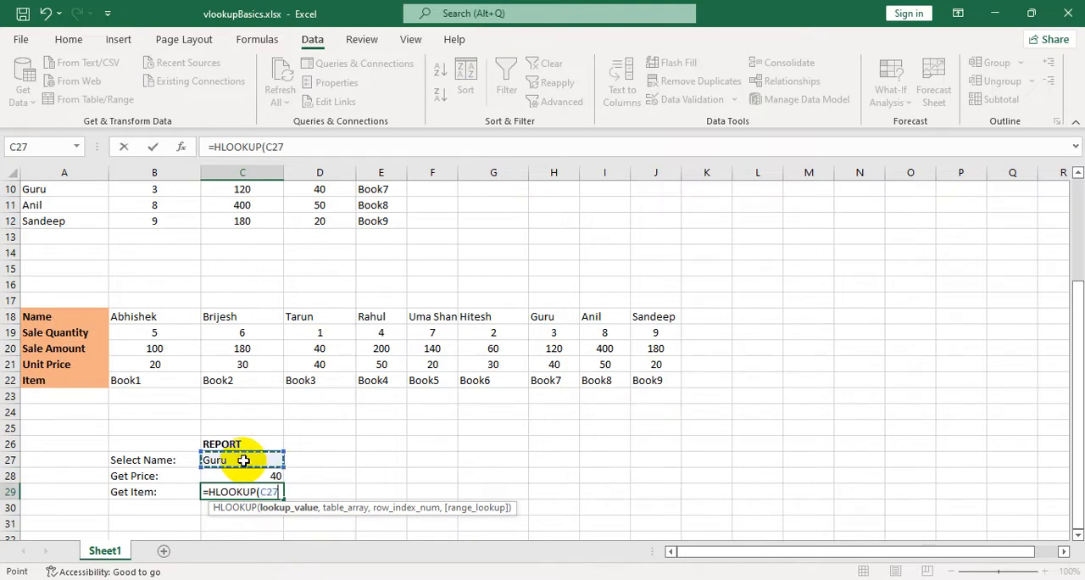
text(,)
drag(144, 317, 642, 379)
text(,)
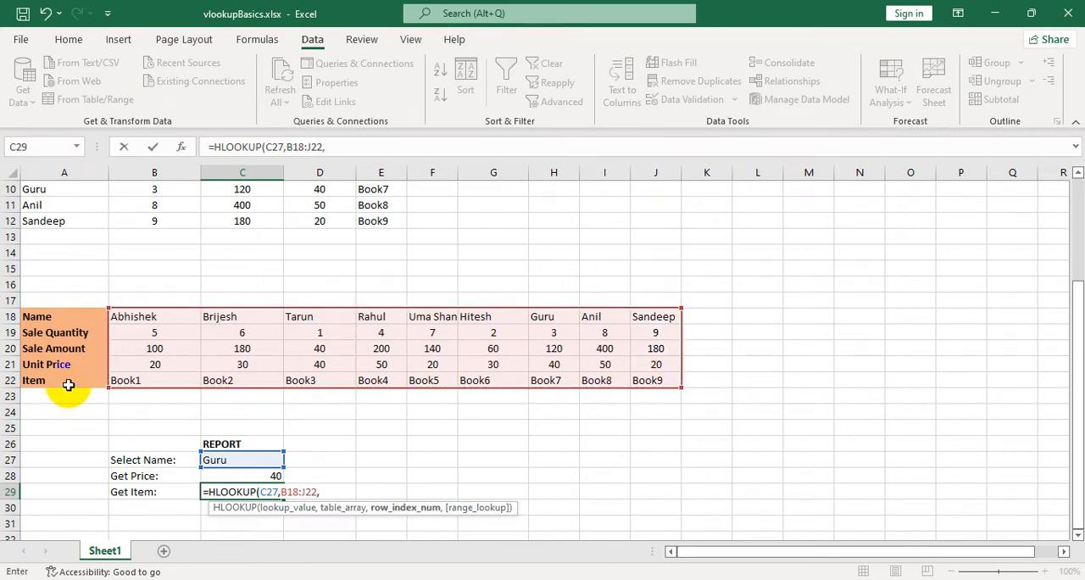
text(5,)
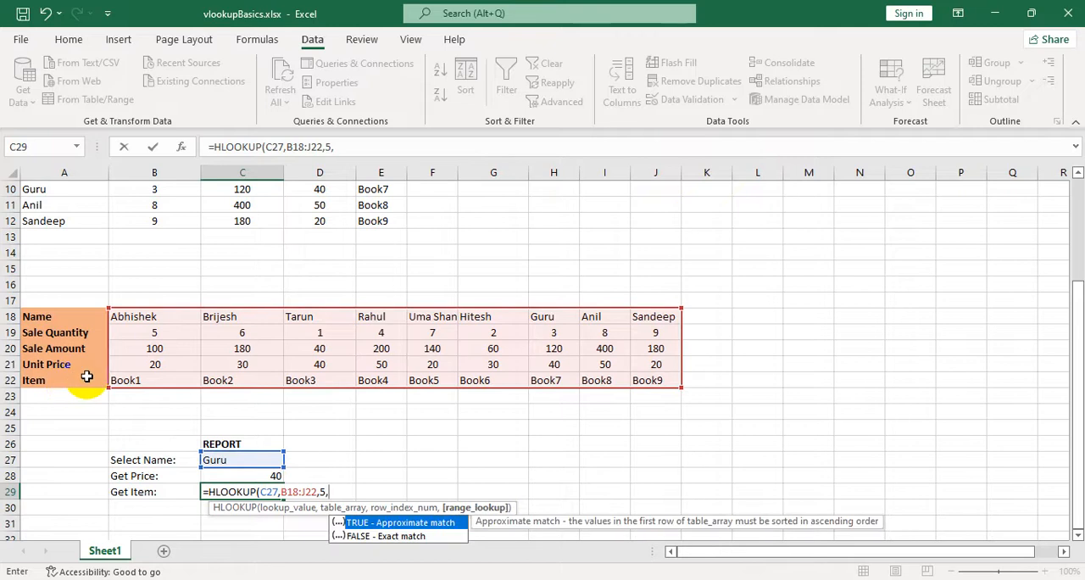
text(false))
key(Return)
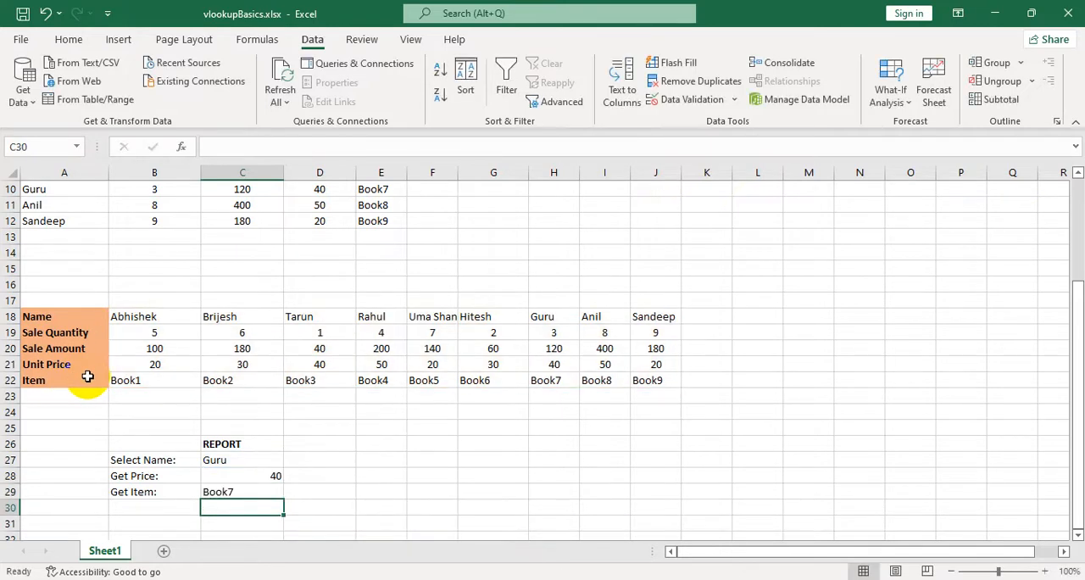
Compare the report with the matching table column H18:H22, and view the name list in C27 without changing the selection.
drag(541, 317, 547, 380)
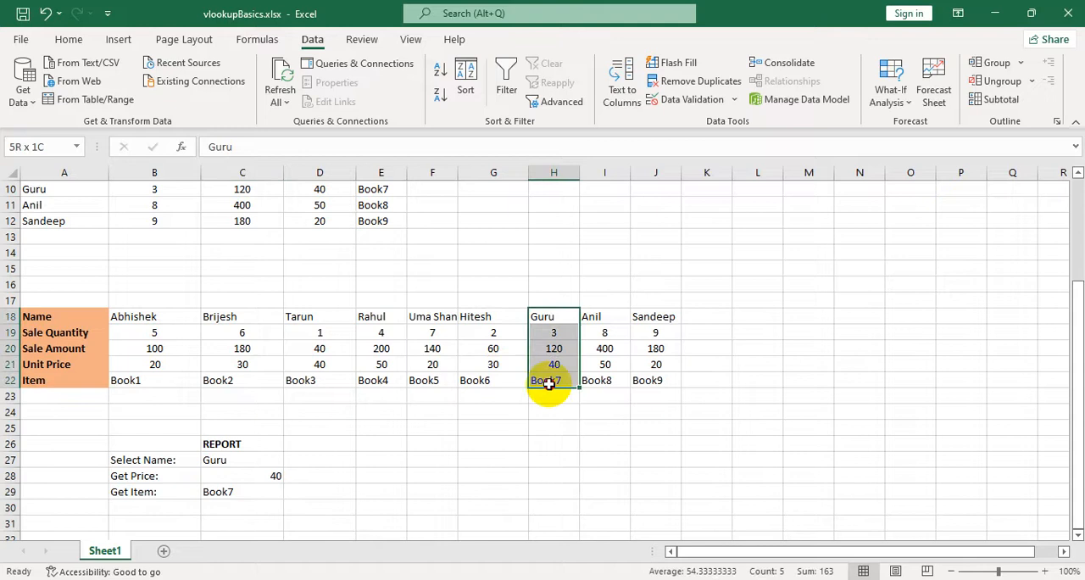
click(555, 426)
click(319, 460)
click(264, 491)
click(272, 458)
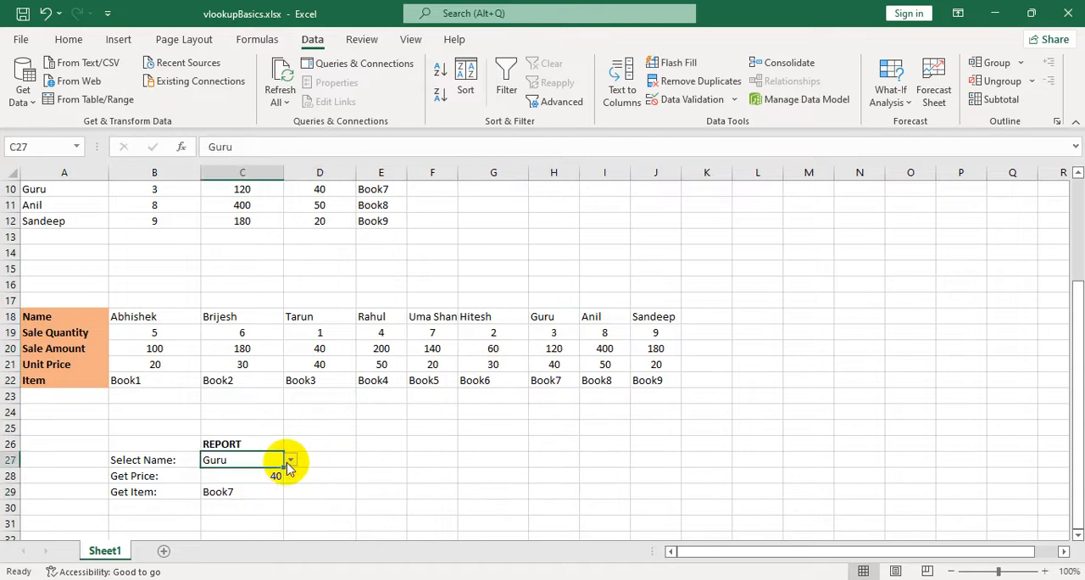
click(290, 460)
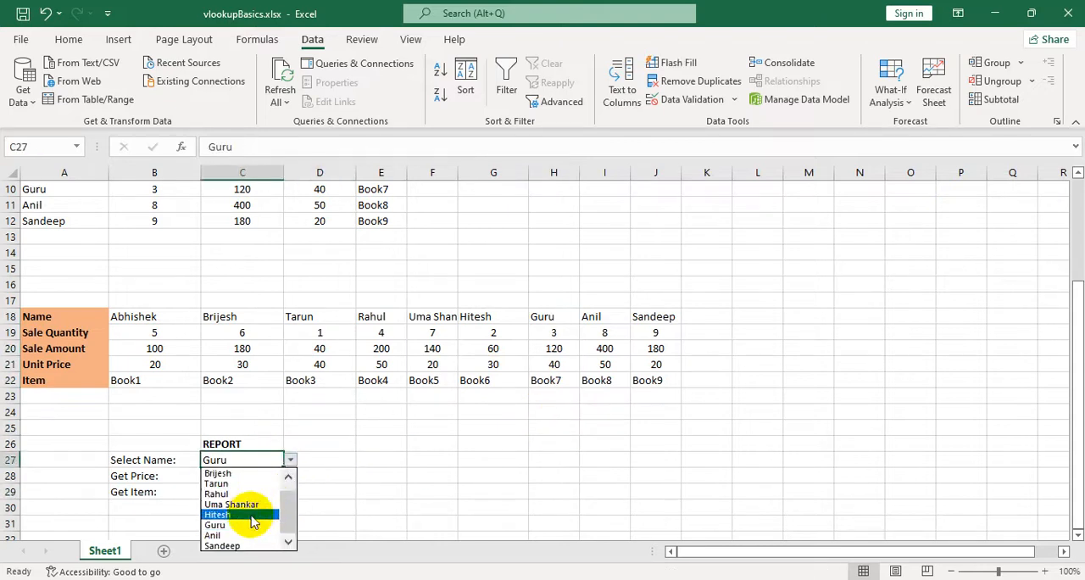
click(386, 488)
click(386, 488)
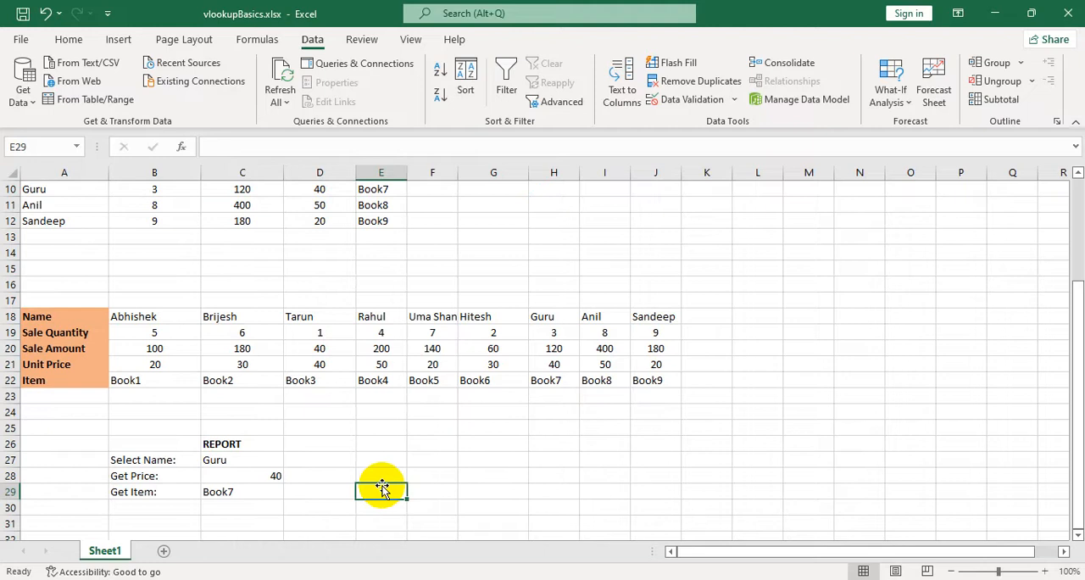